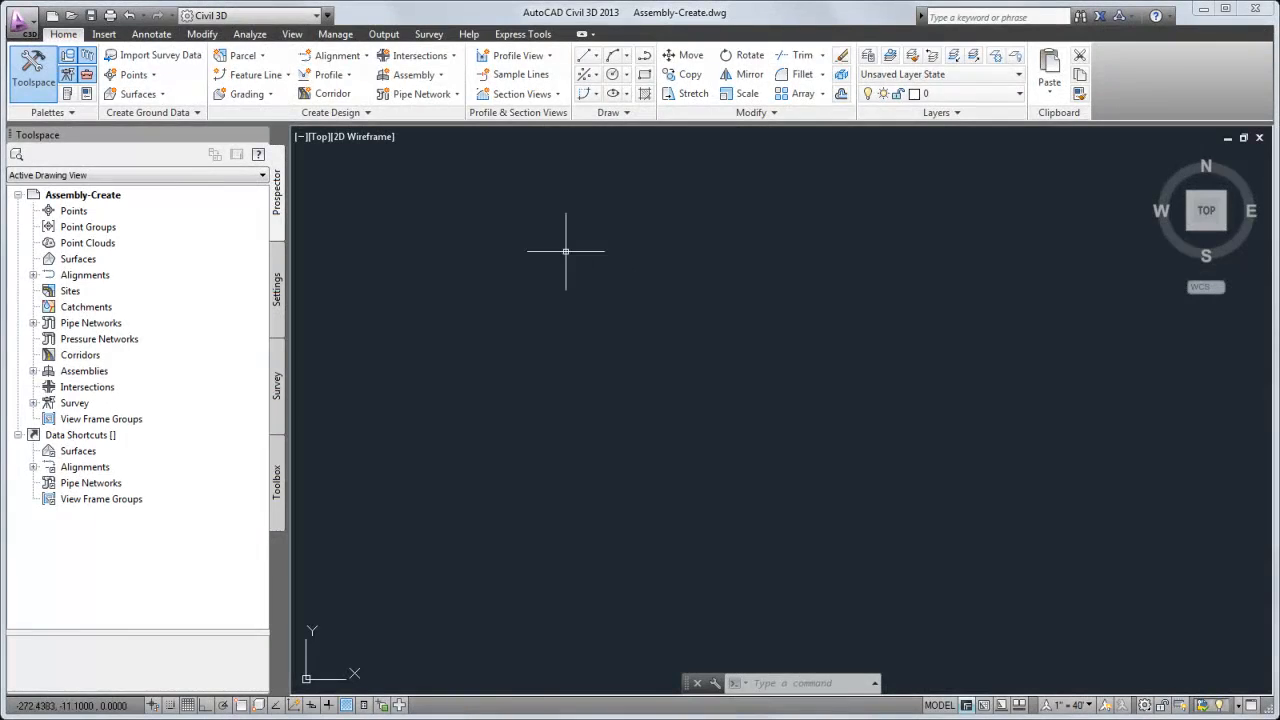
Start a new assembly named Four Lane Highway with Bench, described as "Two lanes on each side, shoulders, and bench to daylight".
{"action": "left_click", "coordinate": [442, 75]}
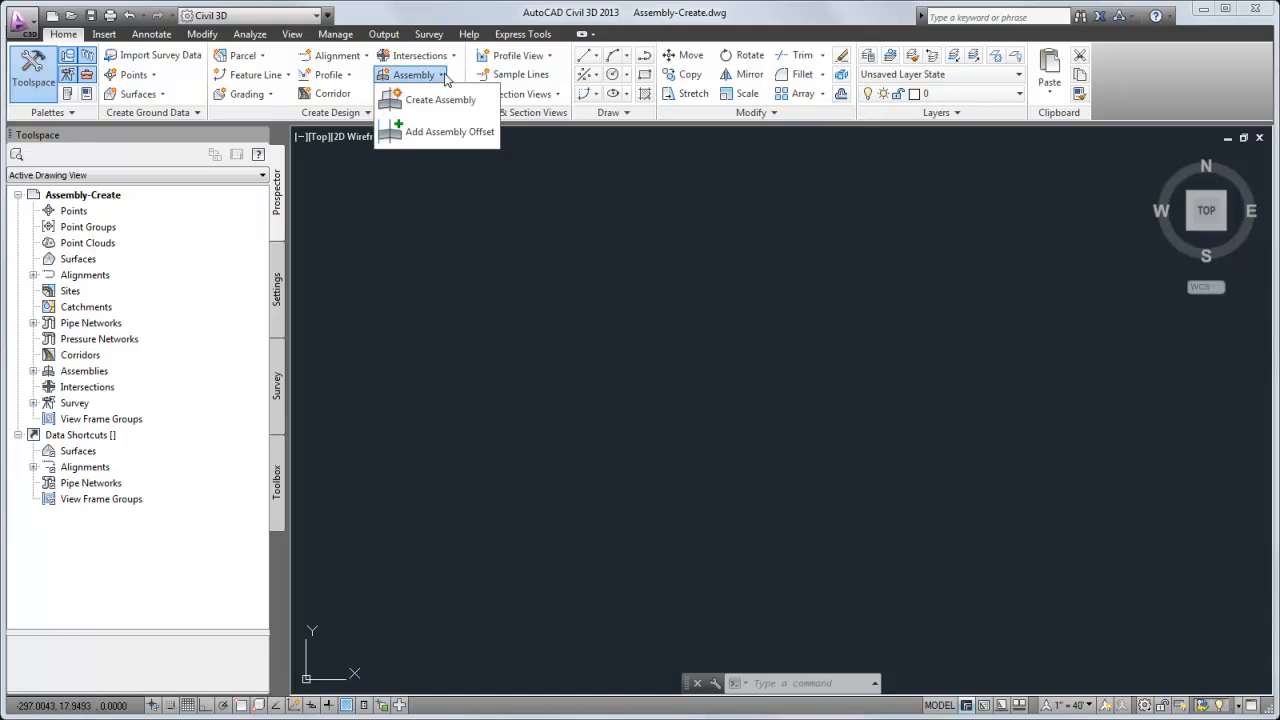
{"action": "left_click", "coordinate": [440, 177]}
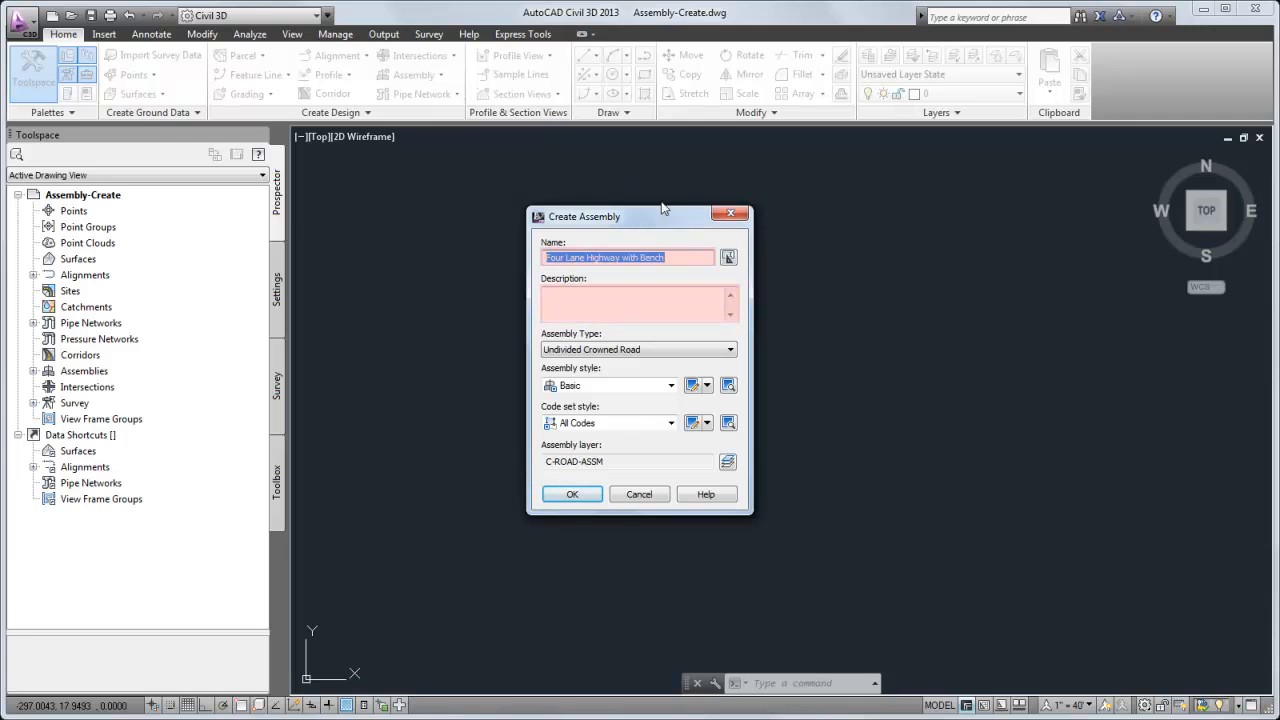
{"action": "left_click", "coordinate": [617, 302]}
{"action": "type", "text": "Two lanes on each side, shoulders, and bench to daylight."}
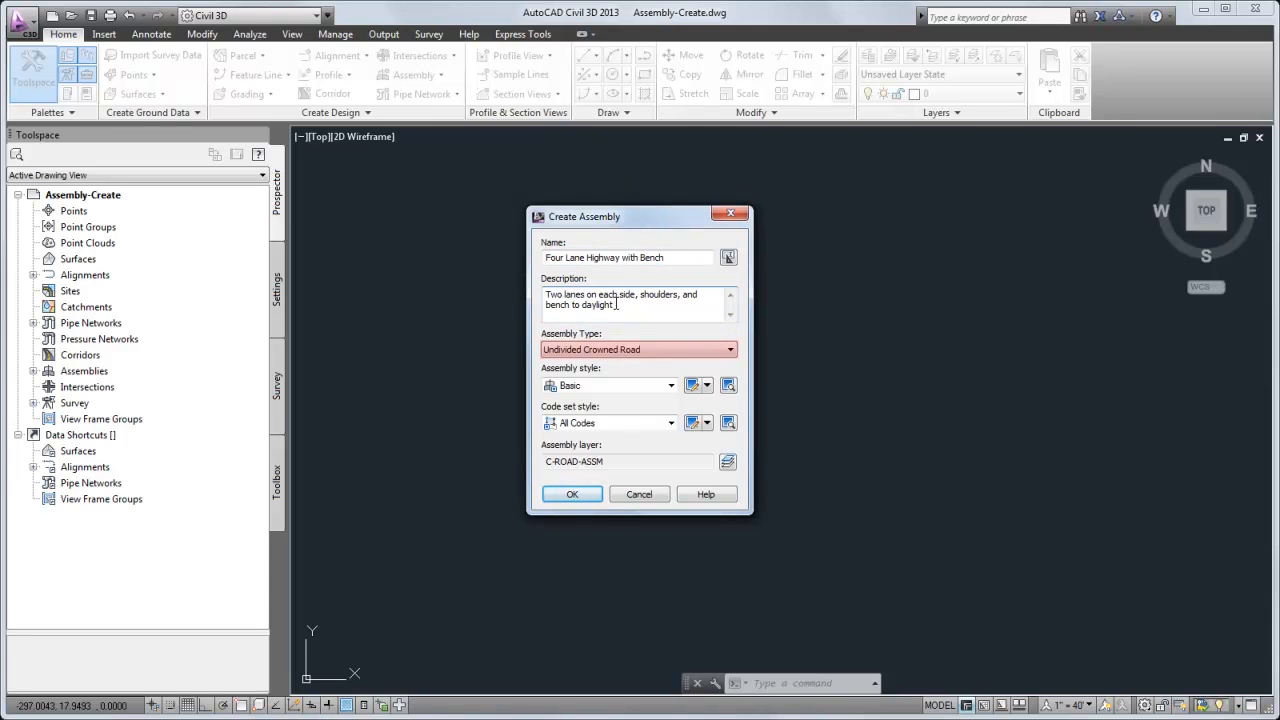
{"action": "key", "text": "ctrl+a"}
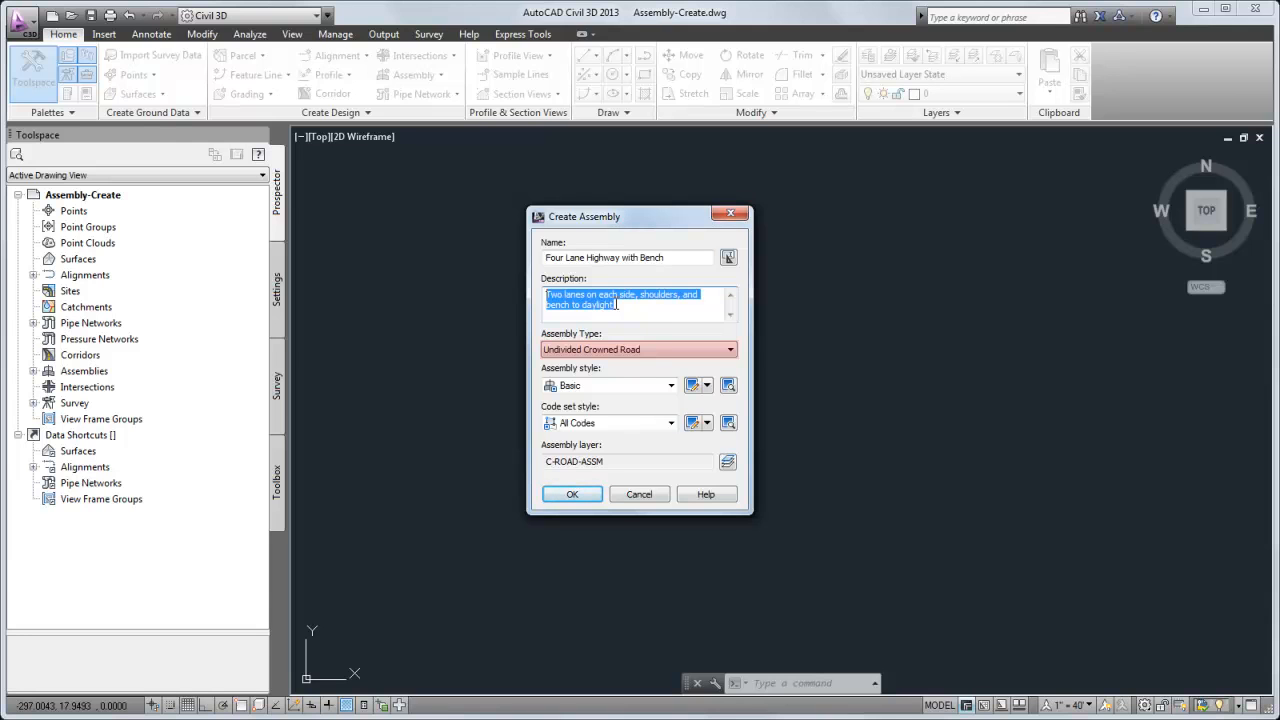
Set the assembly type to Undivided Crowned Road and place the assembly baseline near the middle of the drawing.
{"action": "left_click", "coordinate": [655, 351]}
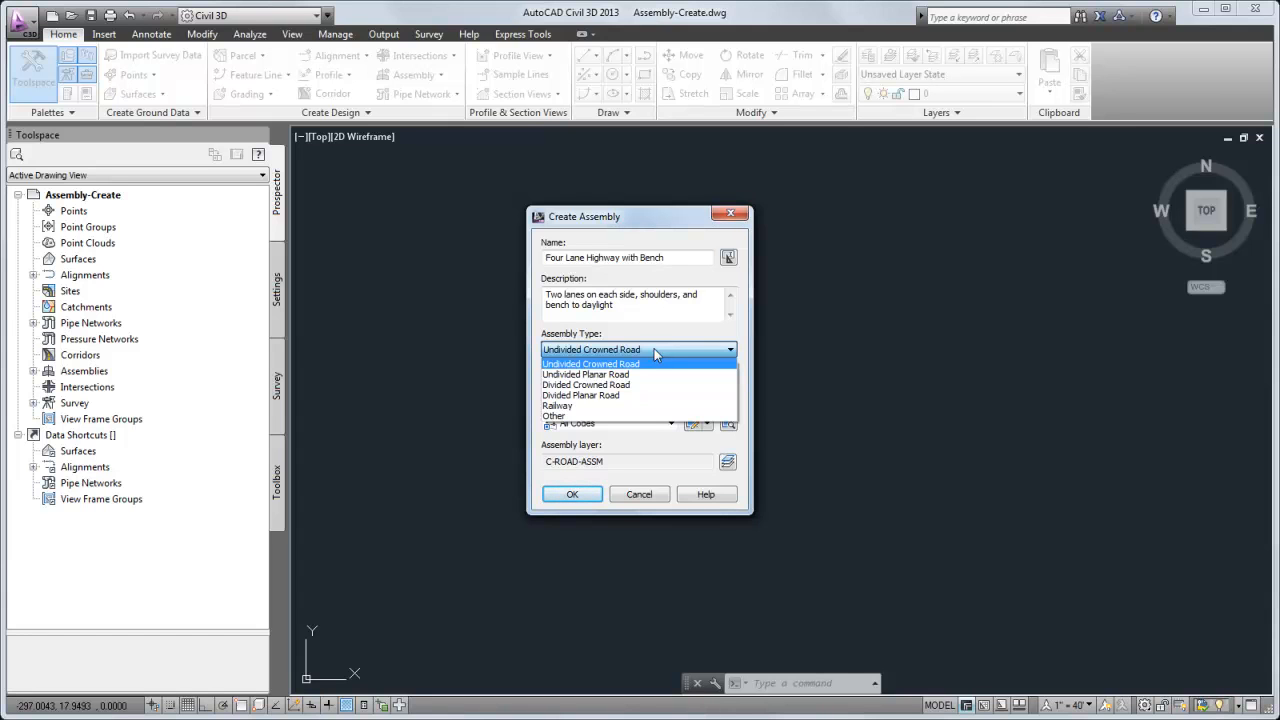
{"action": "left_click", "coordinate": [654, 364]}
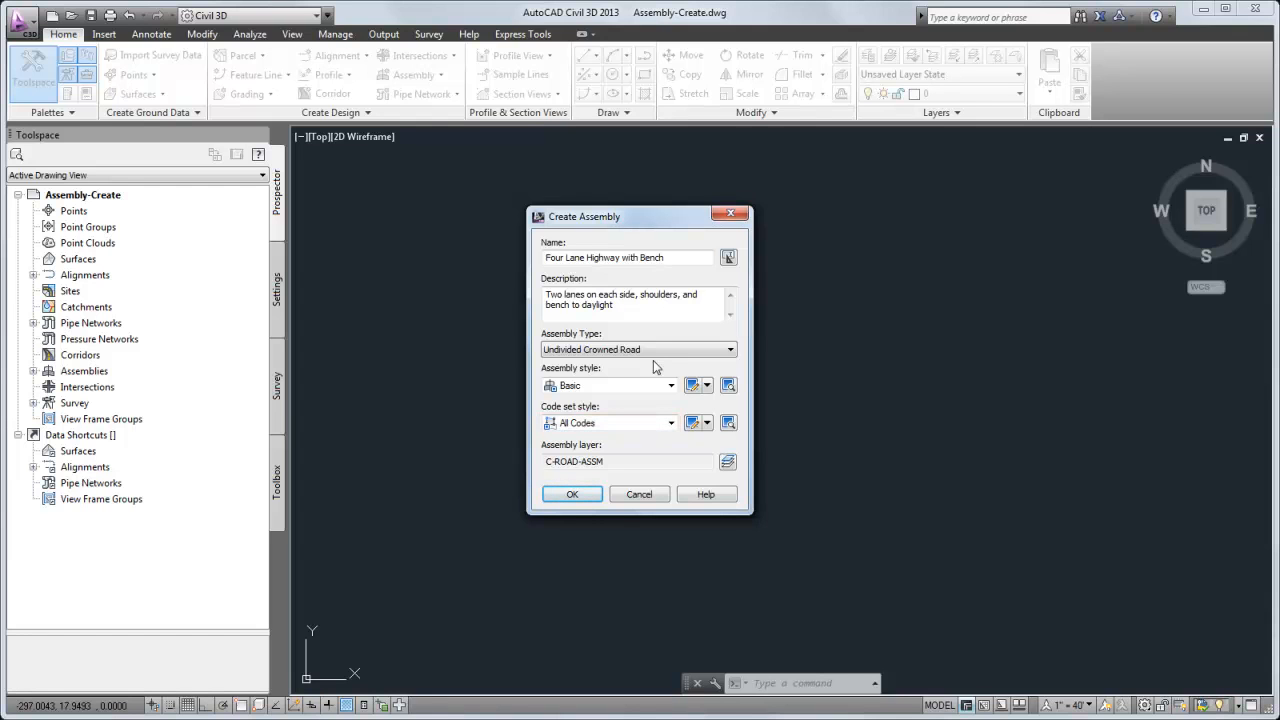
{"action": "left_click", "coordinate": [574, 494]}
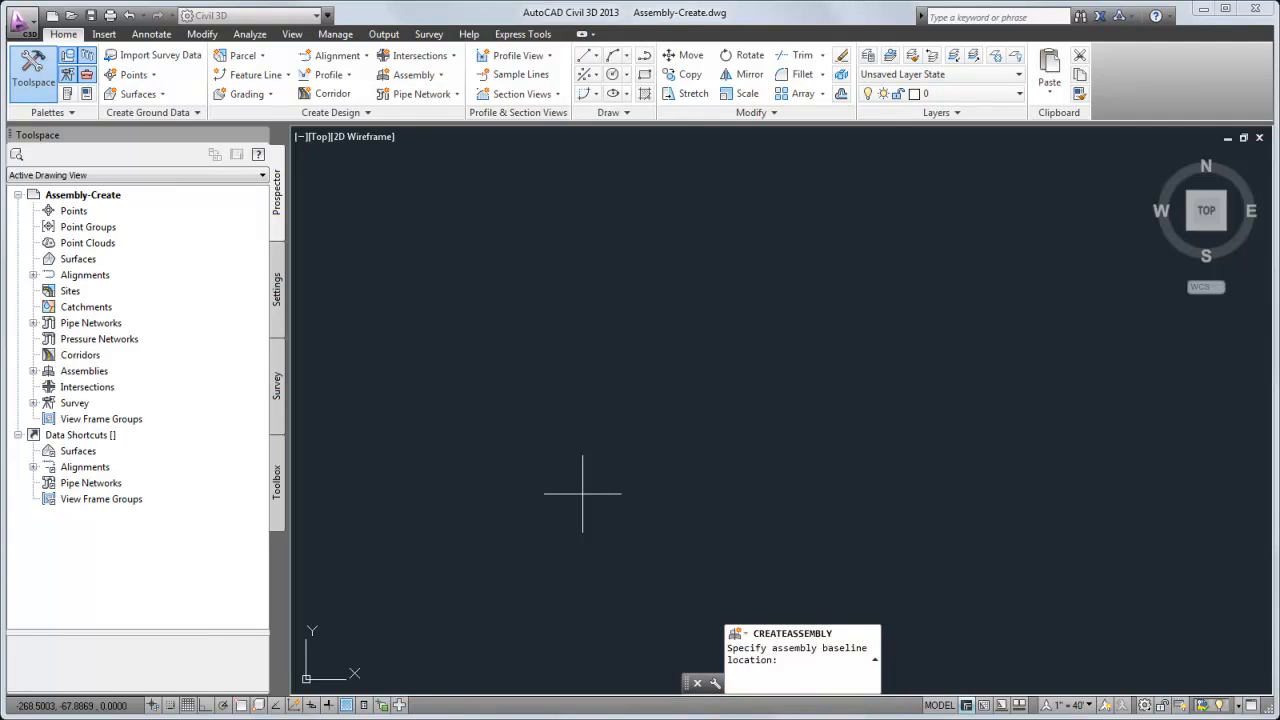
{"action": "left_click", "coordinate": [739, 400]}
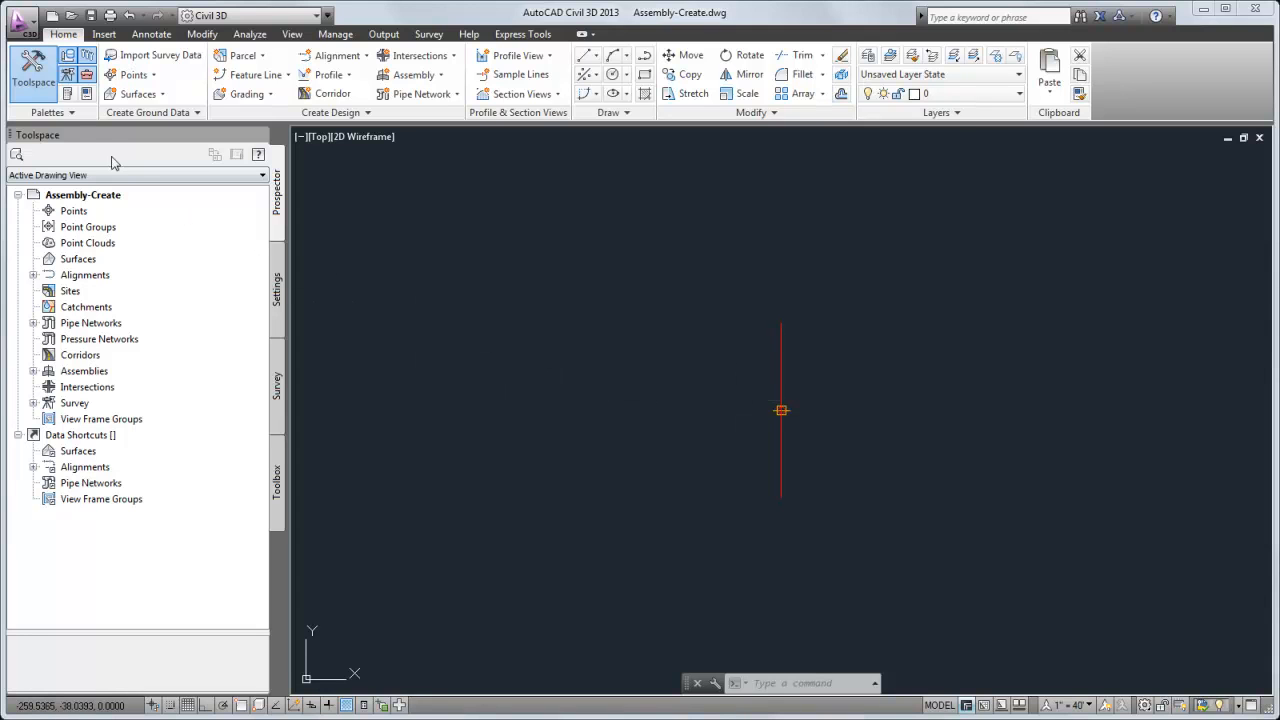
Attach a 12' wide LaneSuperelevationAOR with -2.00% slope to the baseline's right side, using group name Right and subassembly name Inside Lane.
{"action": "left_click", "coordinate": [69, 94]}
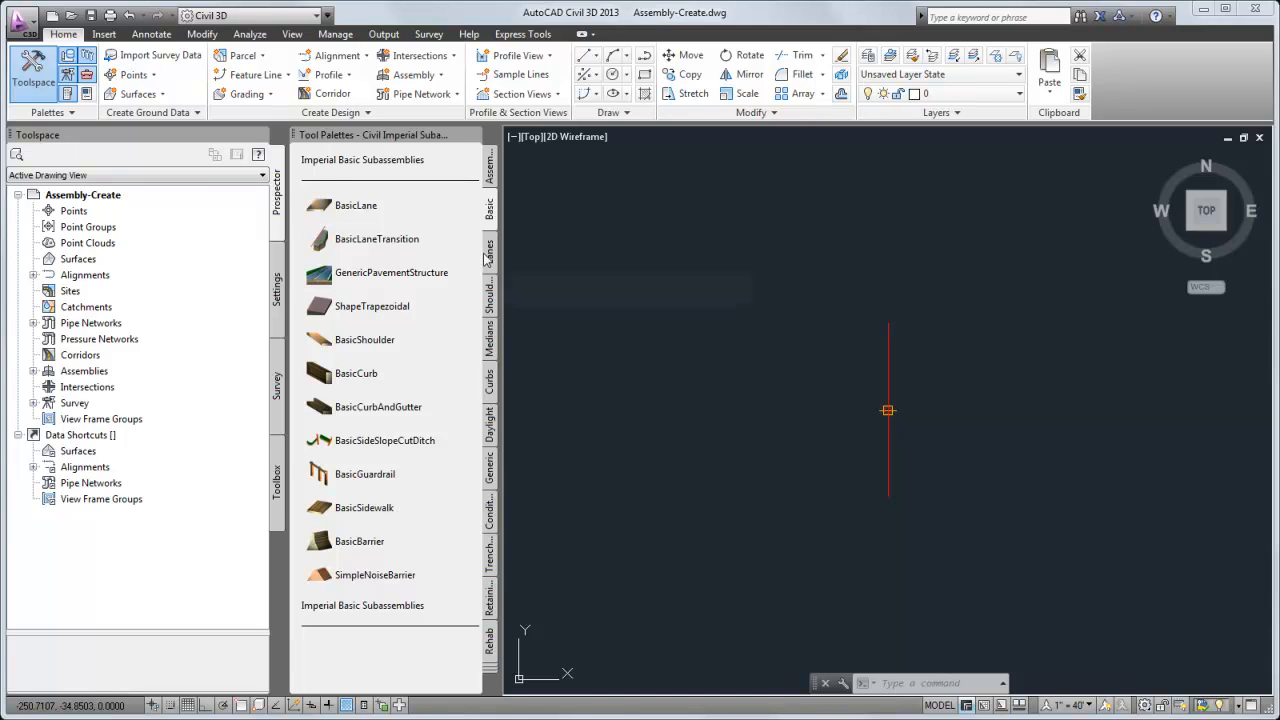
{"action": "left_click", "coordinate": [490, 252]}
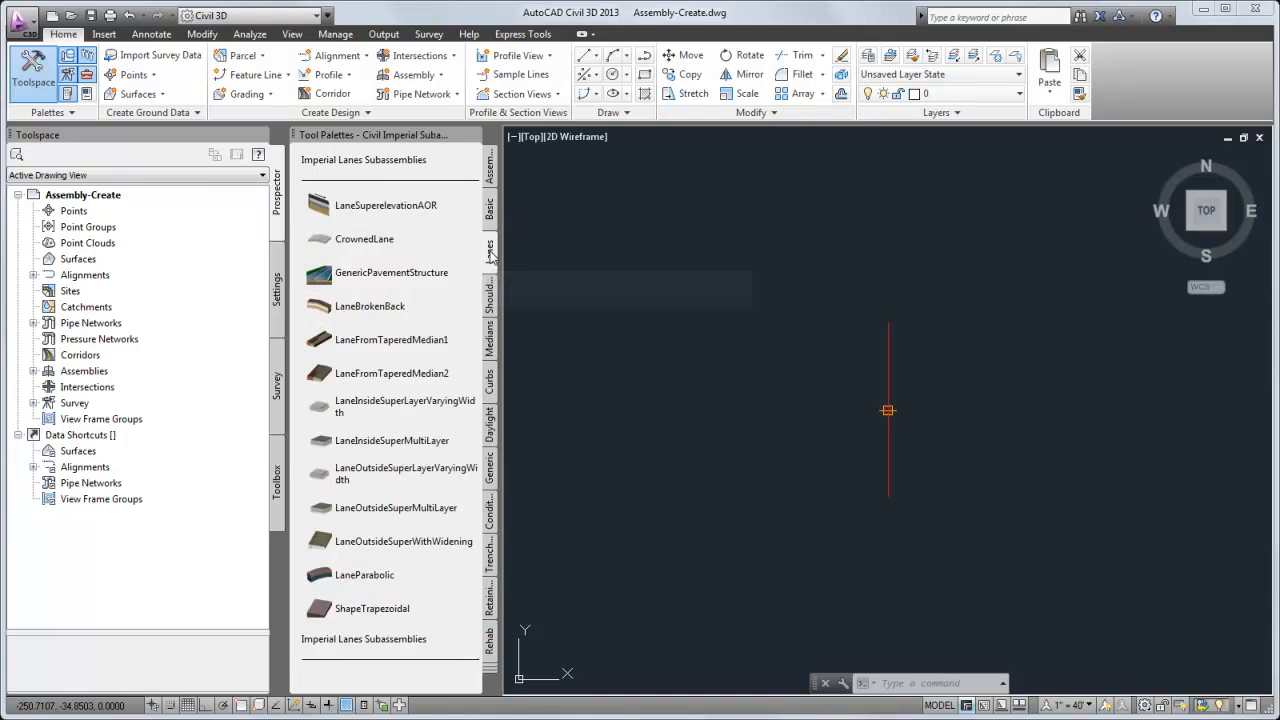
{"action": "left_click", "coordinate": [440, 208]}
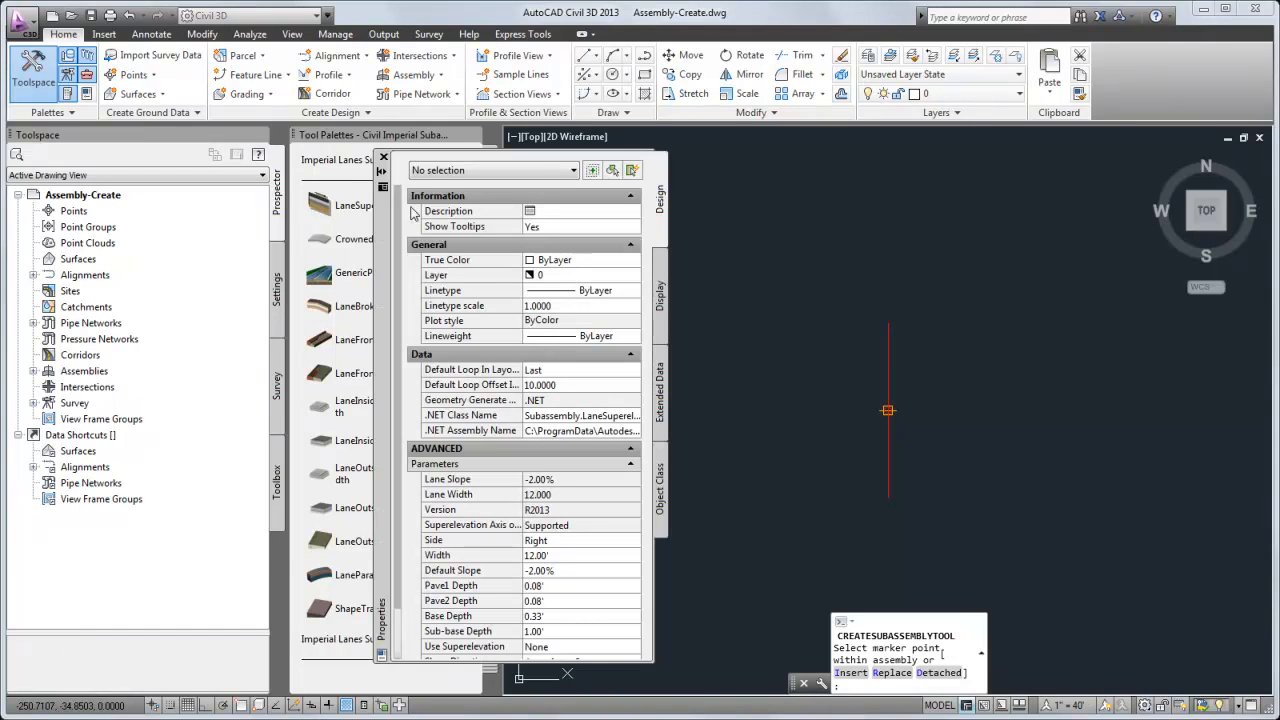
{"action": "left_click", "coordinate": [559, 556]}
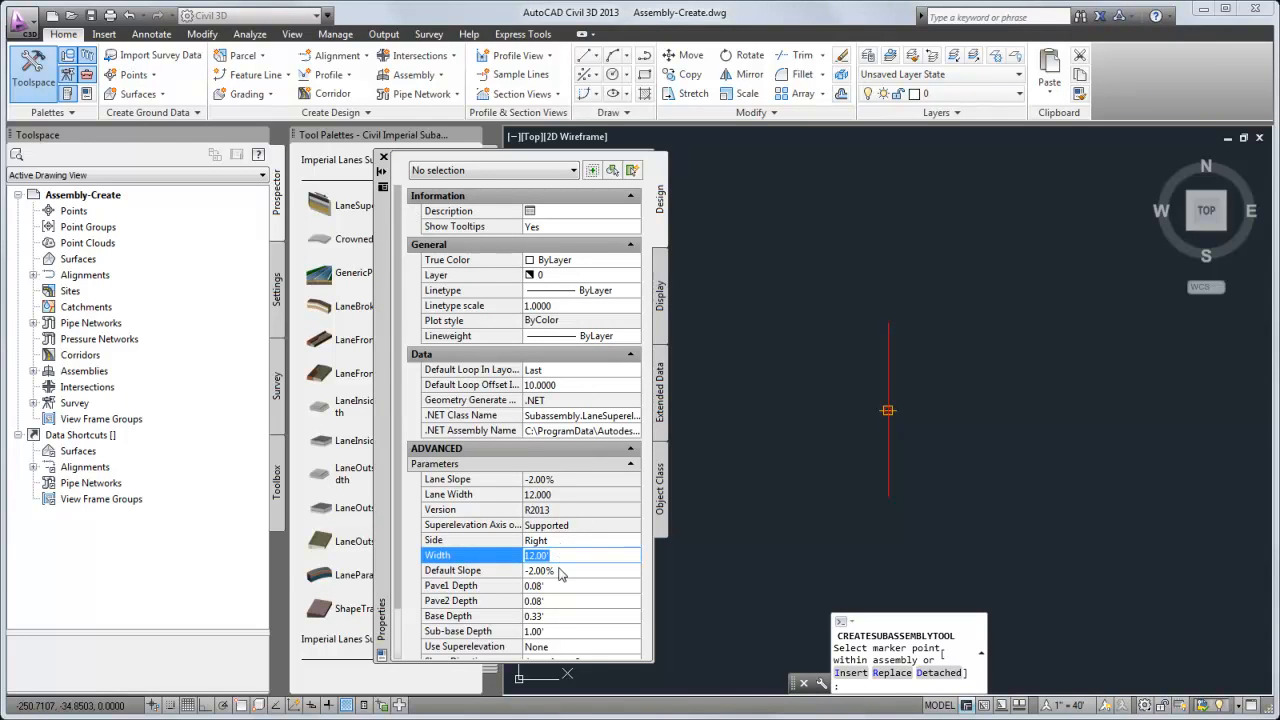
{"action": "left_click", "coordinate": [558, 570]}
{"action": "left_click", "coordinate": [559, 585]}
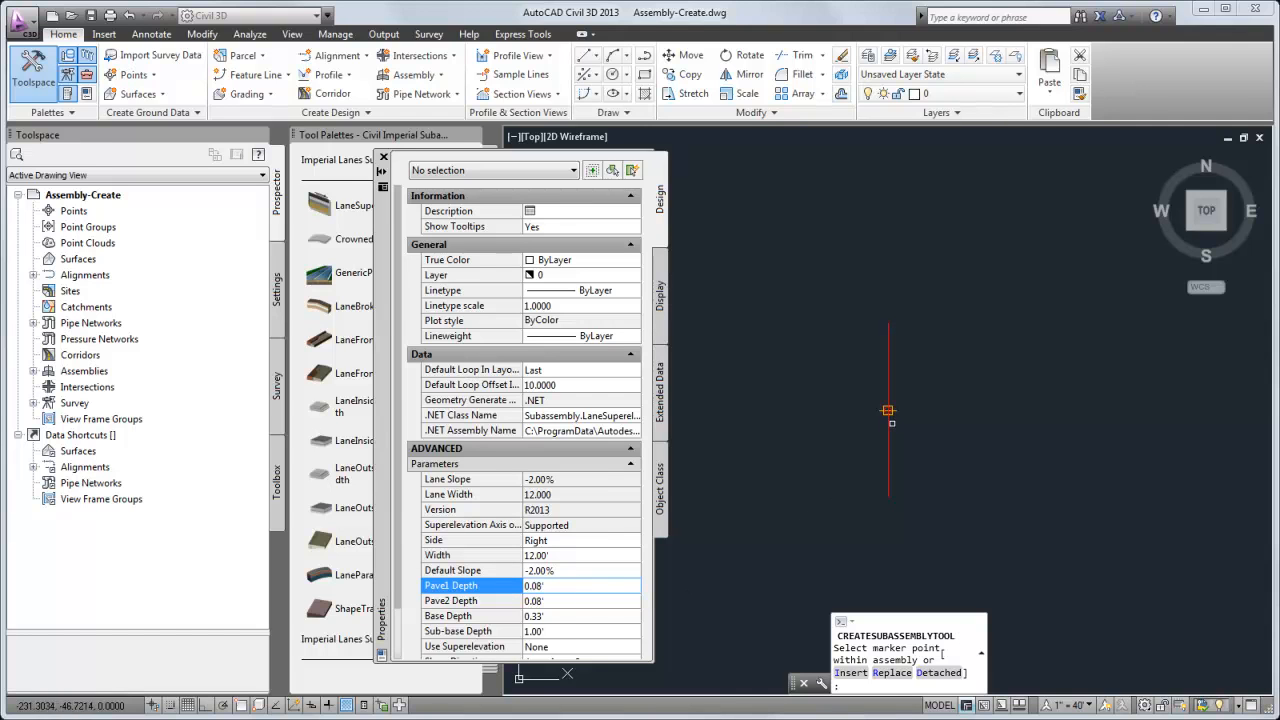
{"action": "left_click", "coordinate": [888, 411]}
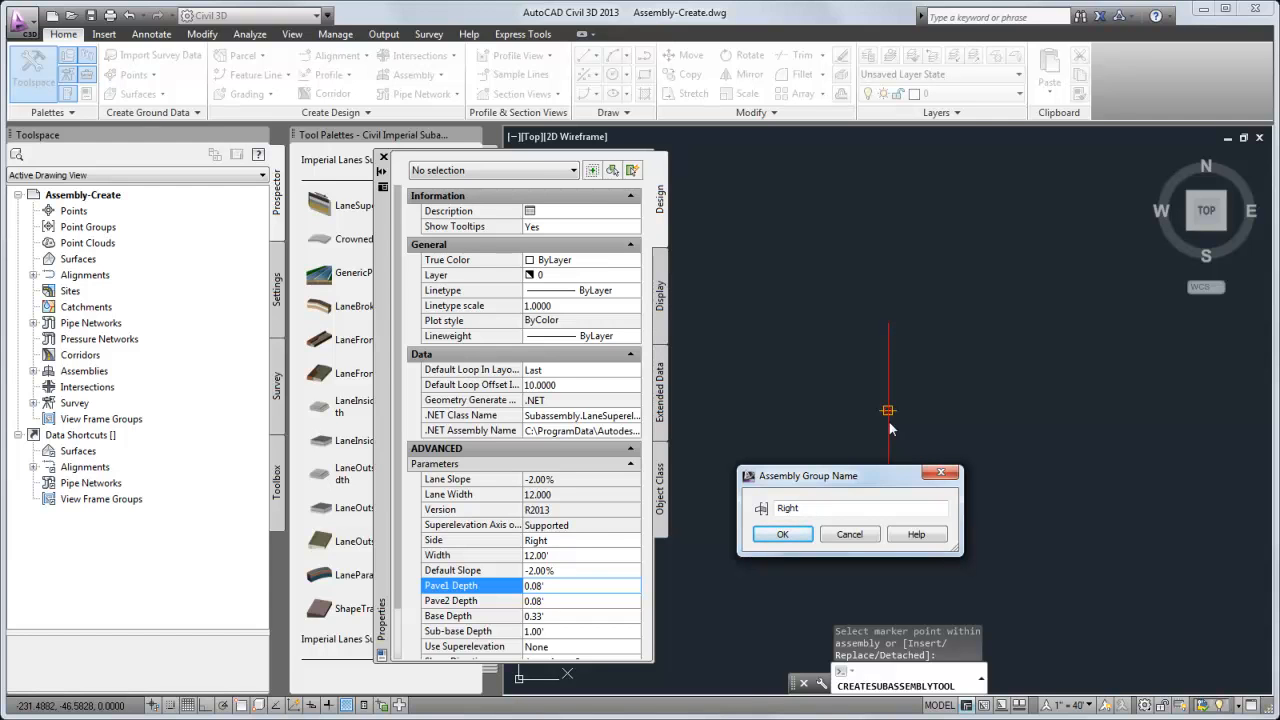
{"action": "left_click", "coordinate": [808, 536]}
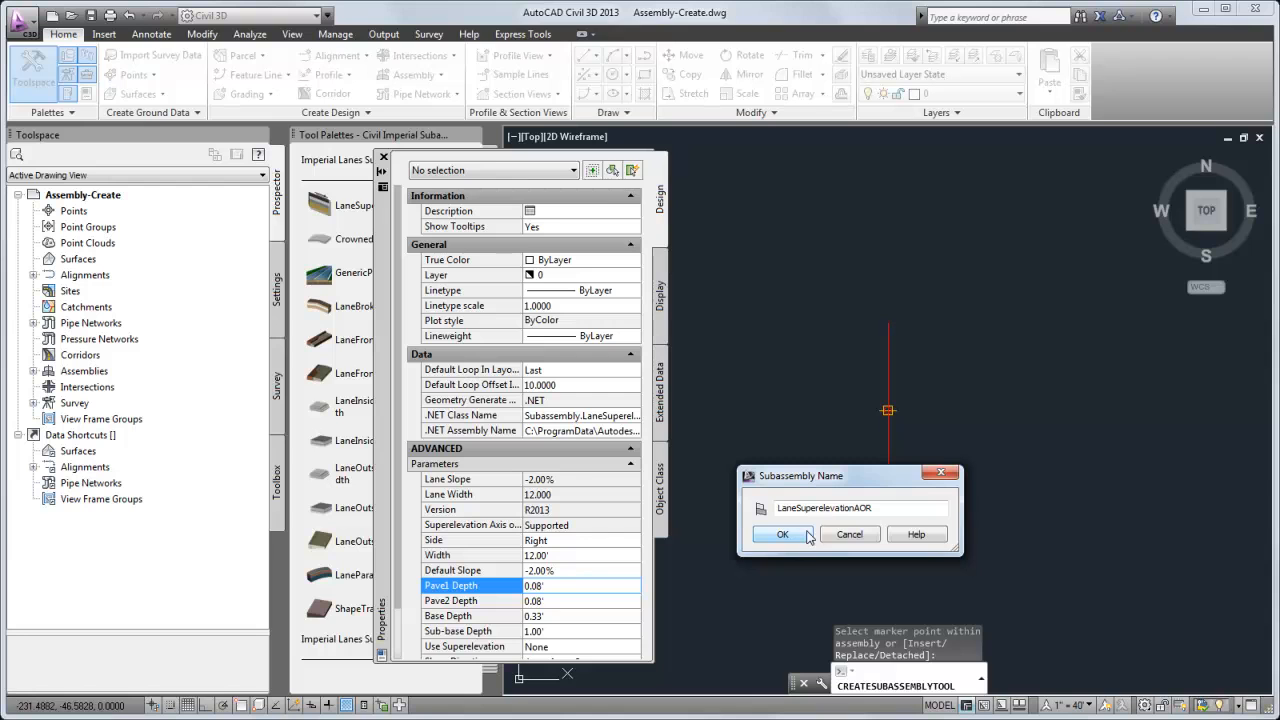
{"action": "double_click", "coordinate": [875, 508]}
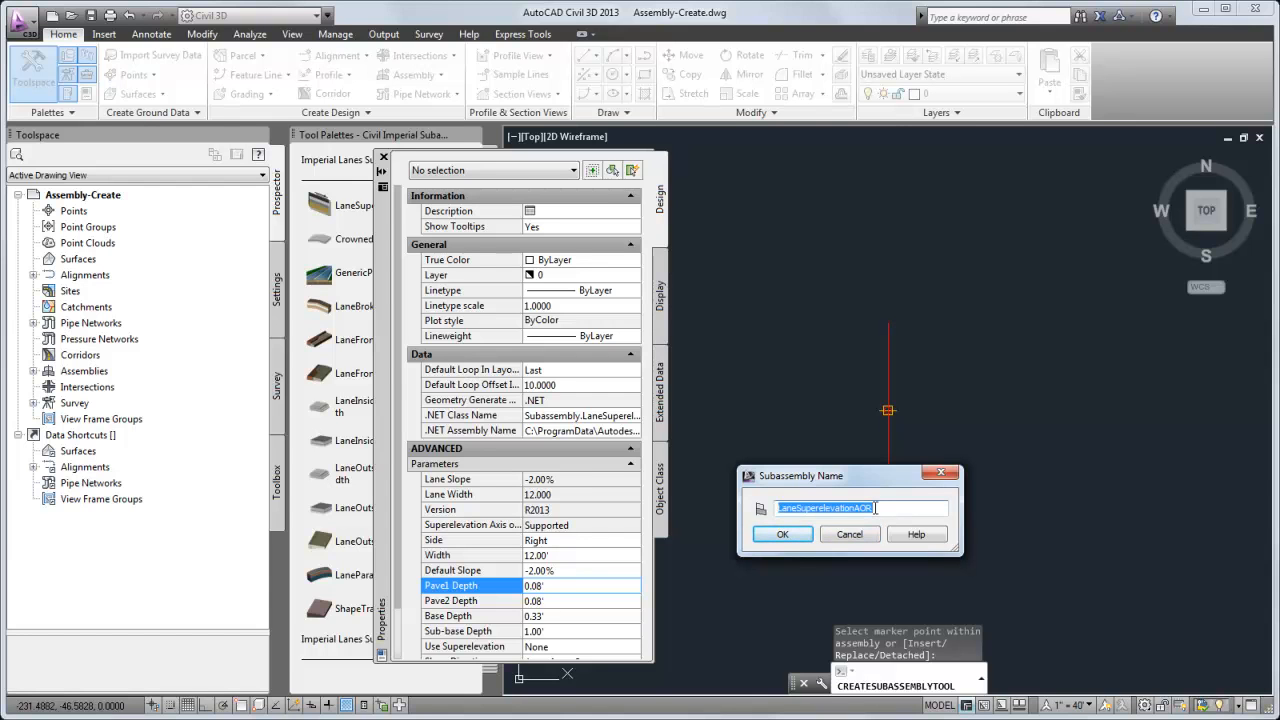
{"action": "type", "text": "Inside Lane"}
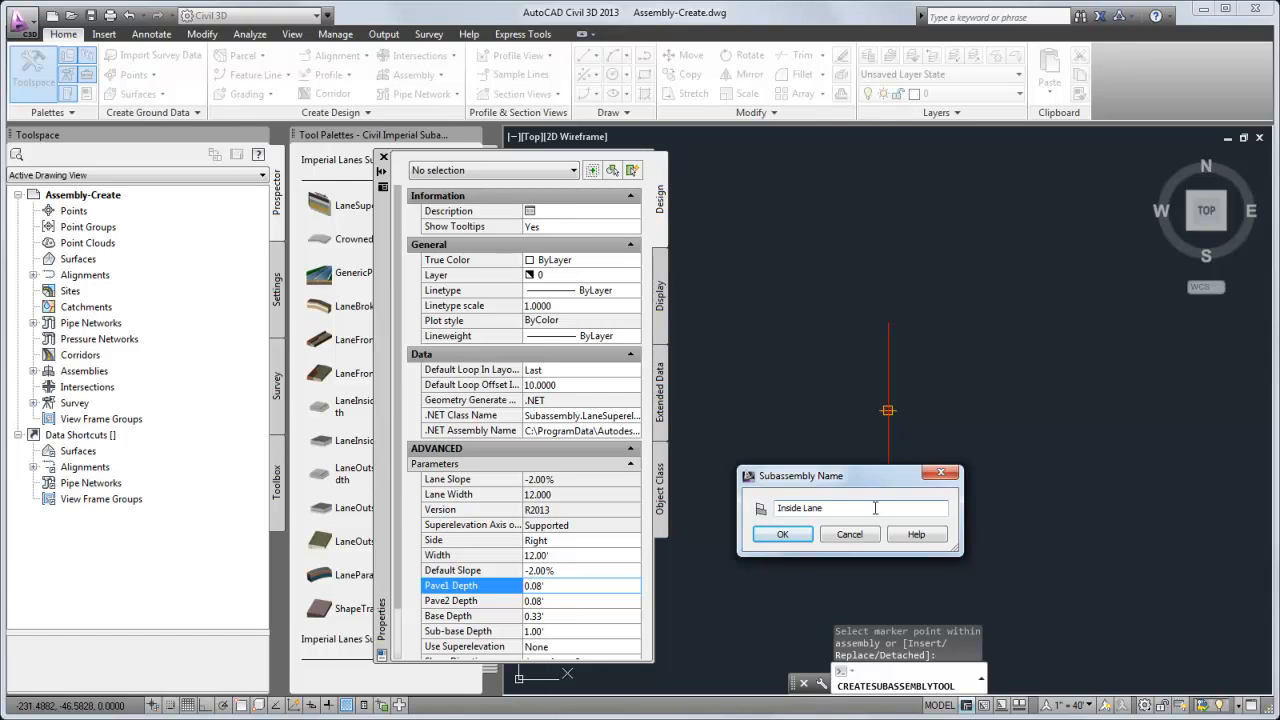
{"action": "left_click", "coordinate": [782, 534]}
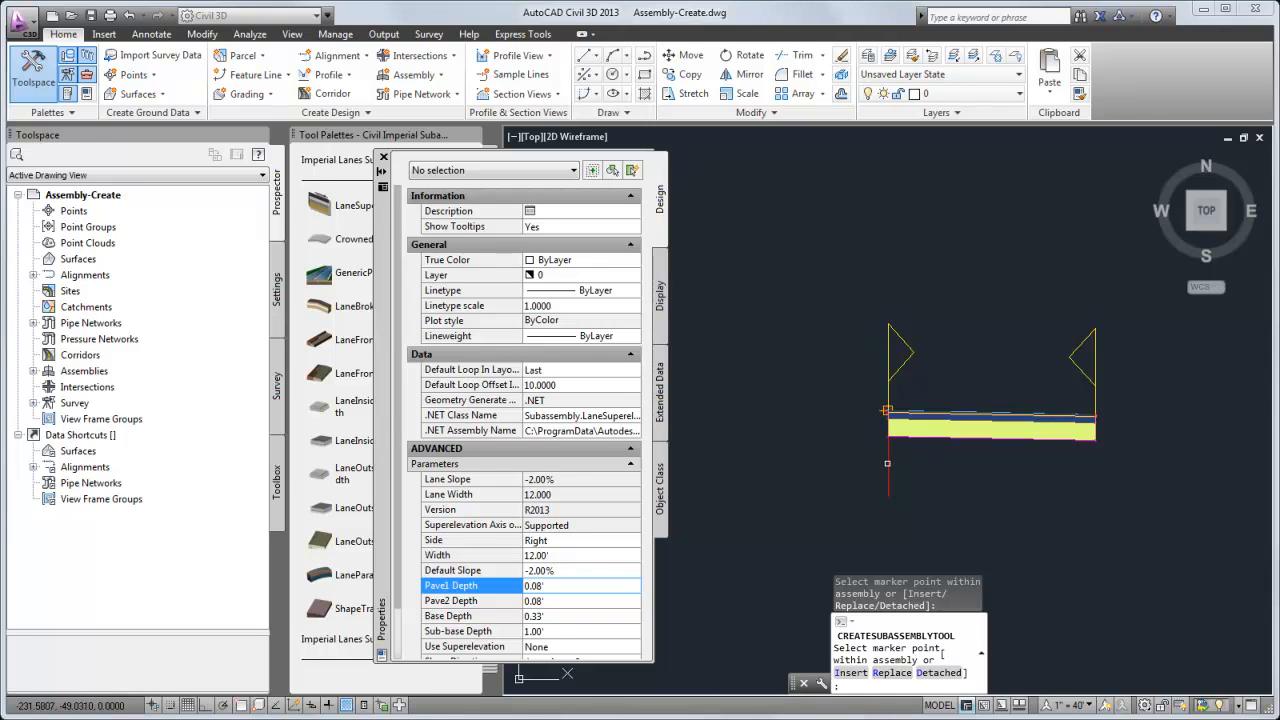
Attach a matching LaneSuperelevationAOR to the baseline's left side, using group name Left and subassembly name Inside Lane.
{"action": "left_click", "coordinate": [886, 410]}
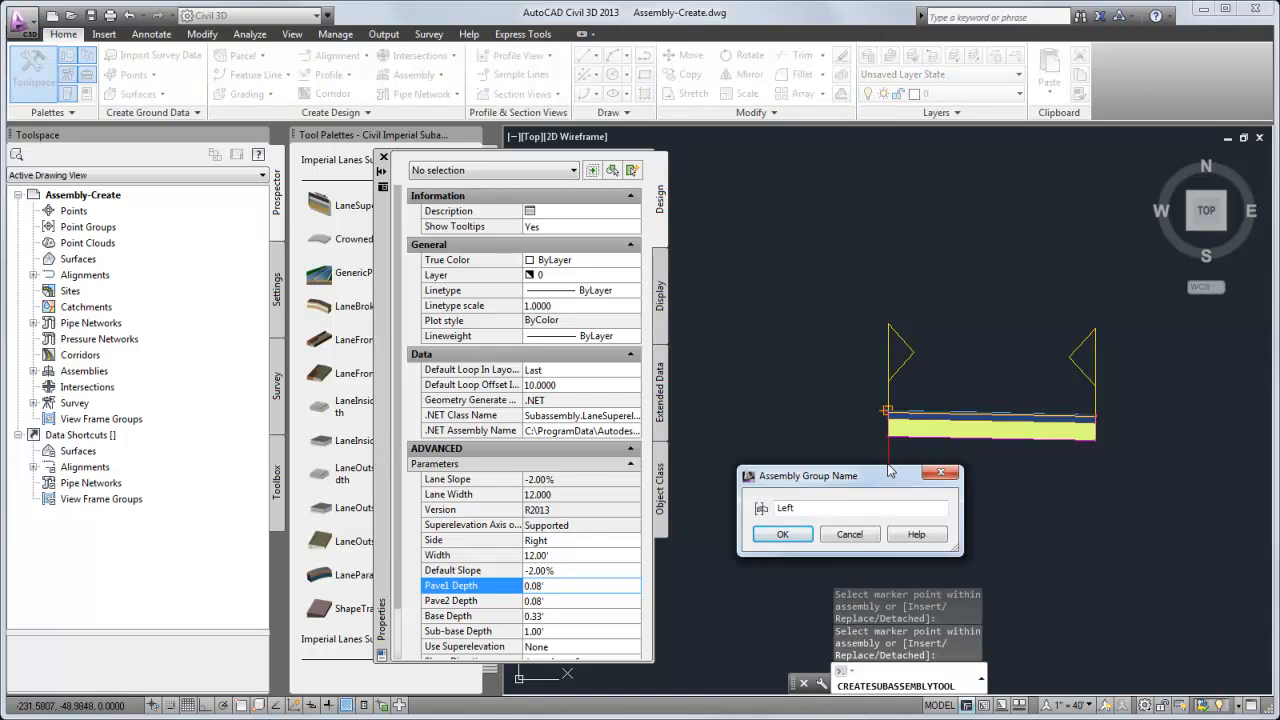
{"action": "left_click", "coordinate": [783, 534]}
{"action": "left_click", "coordinate": [875, 508]}
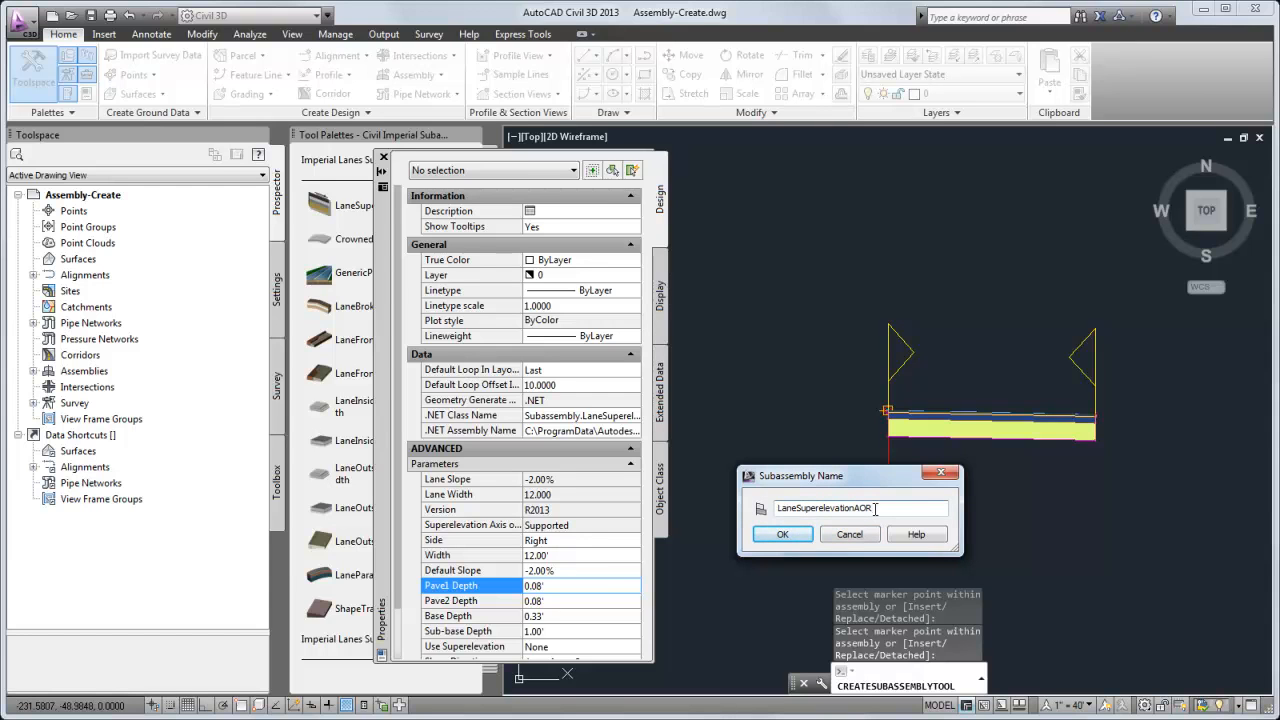
{"action": "double_click", "coordinate": [875, 508]}
{"action": "type", "text": "Inside Lane"}
{"action": "left_click", "coordinate": [783, 534]}
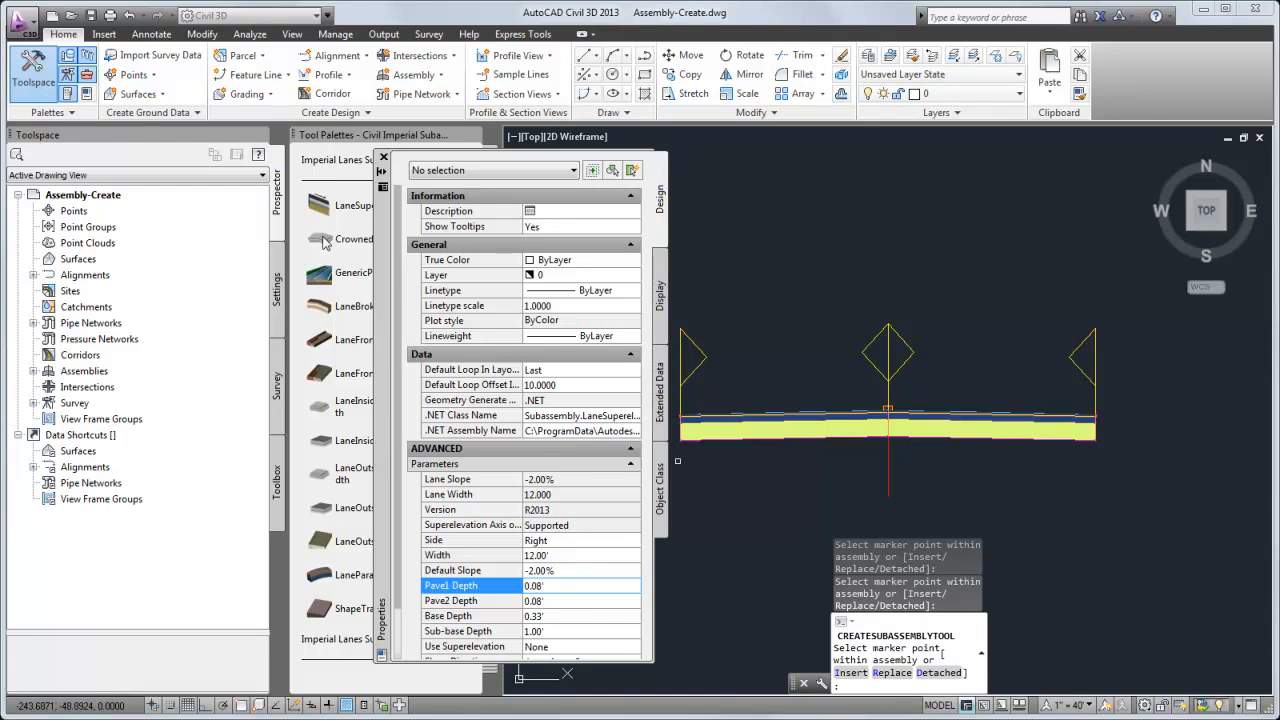
{"action": "left_click", "coordinate": [383, 157]}
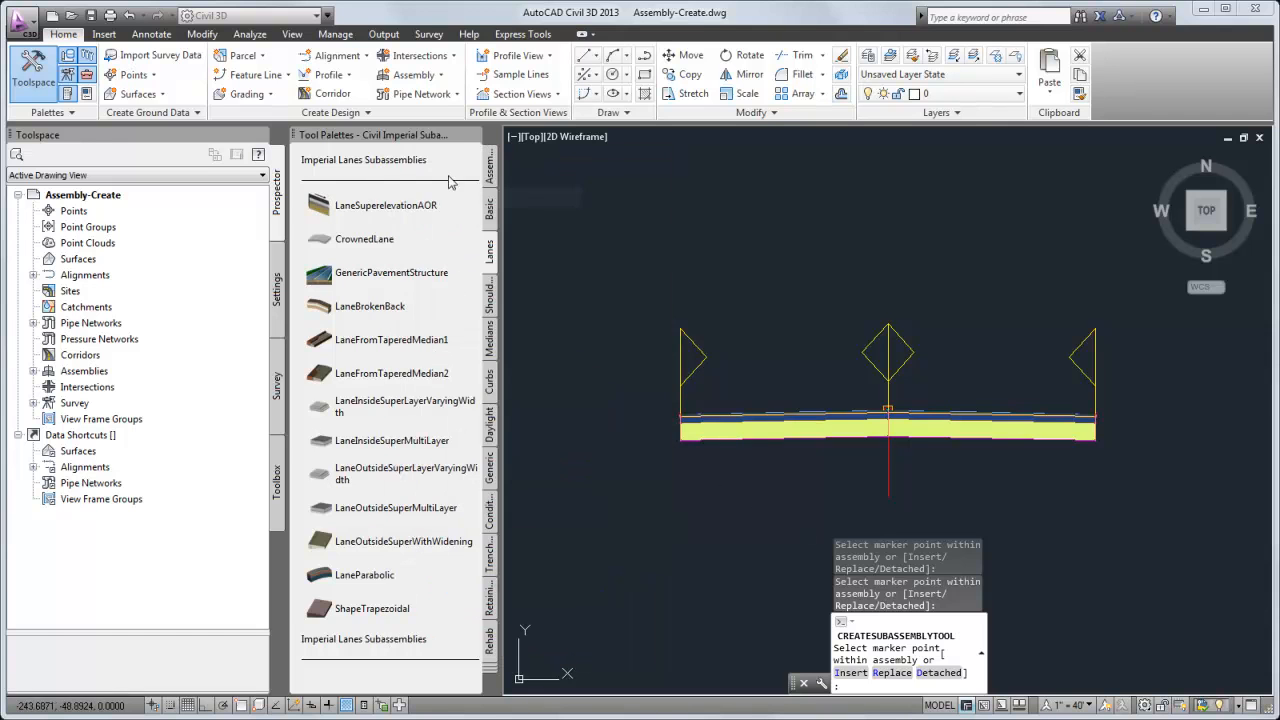
Attach a ShoulderExtendAll subassembly to the outer top edge of the right lane, keeping its default name.
{"action": "left_click", "coordinate": [490, 287]}
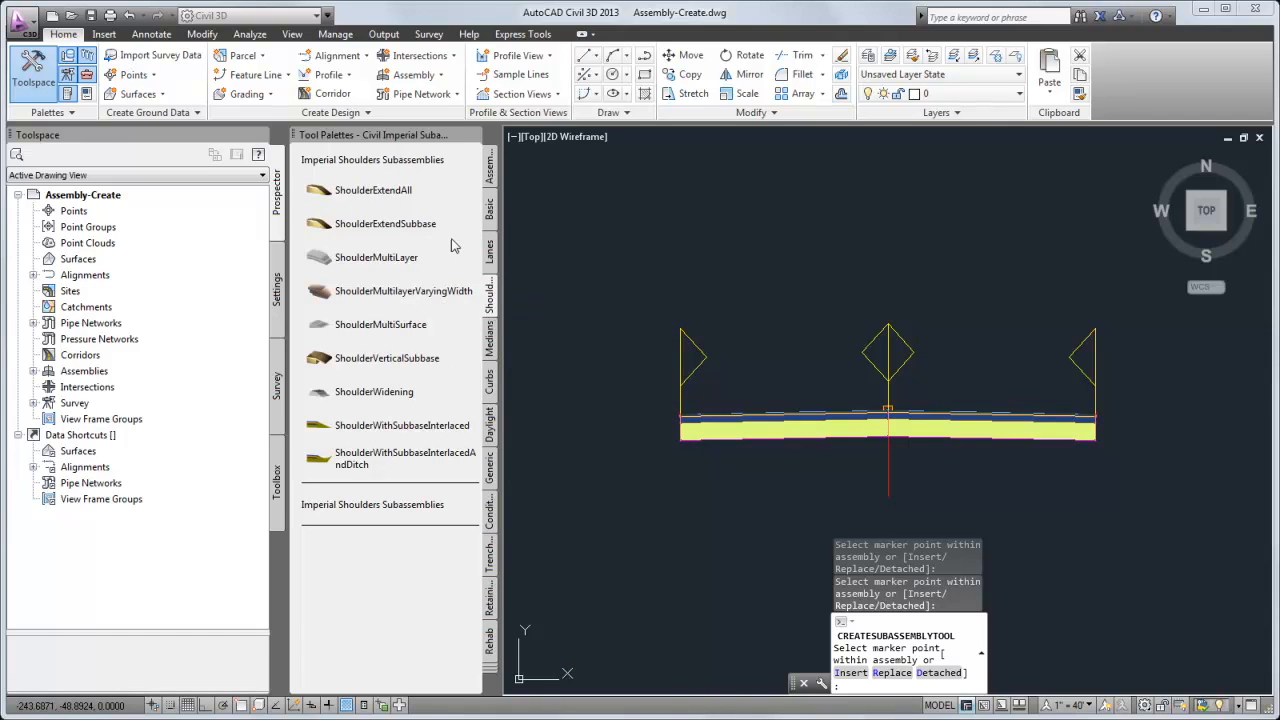
{"action": "left_click", "coordinate": [372, 190]}
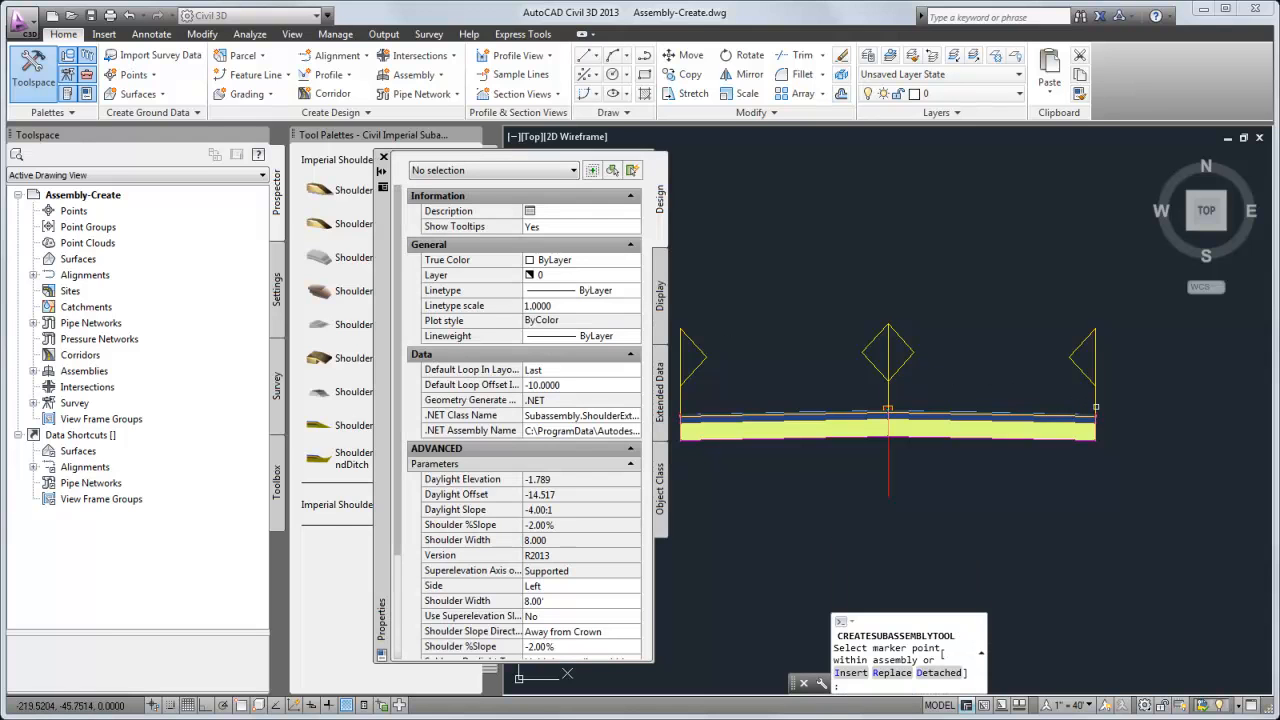
{"action": "left_click", "coordinate": [1097, 418]}
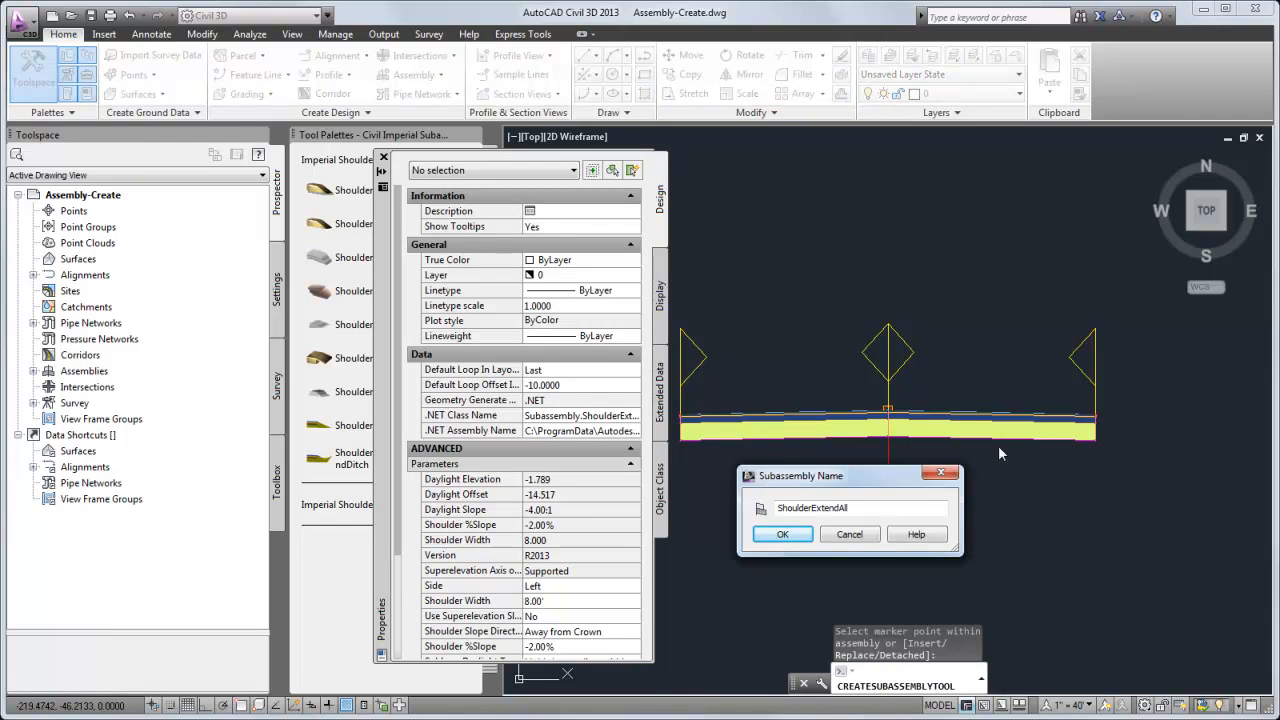
{"action": "left_click", "coordinate": [804, 532]}
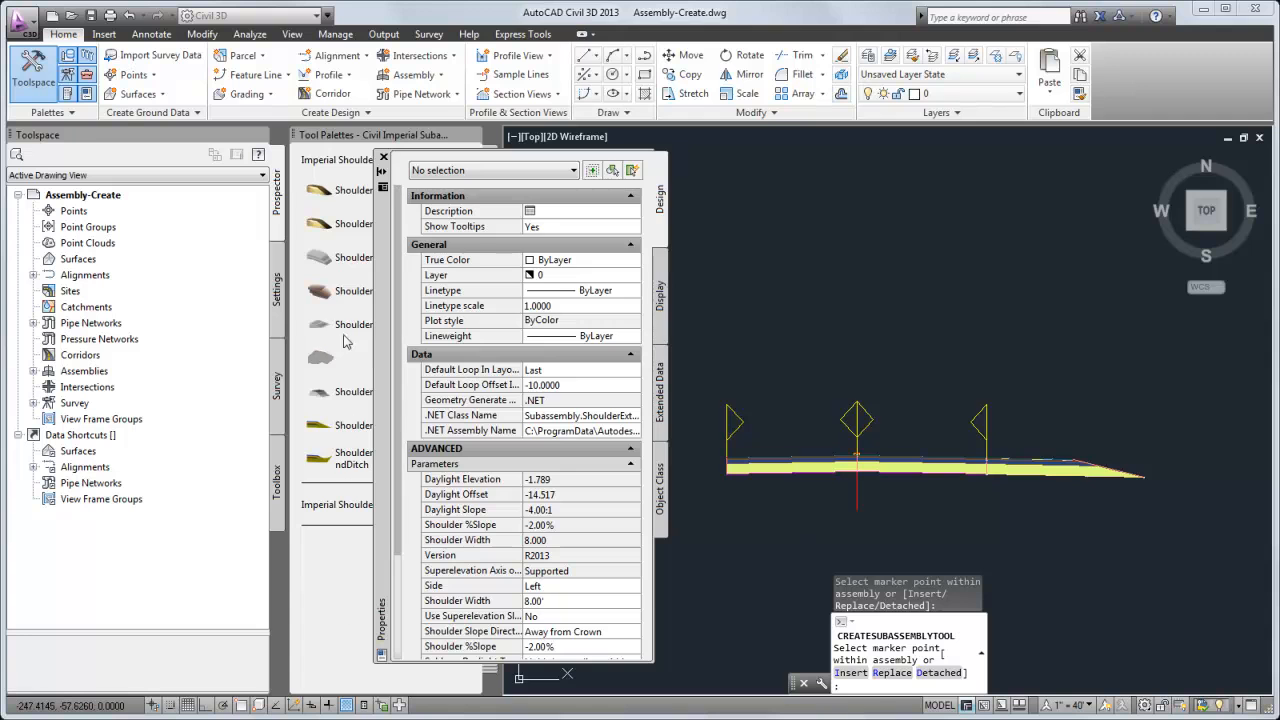
{"action": "left_click", "coordinate": [383, 160]}
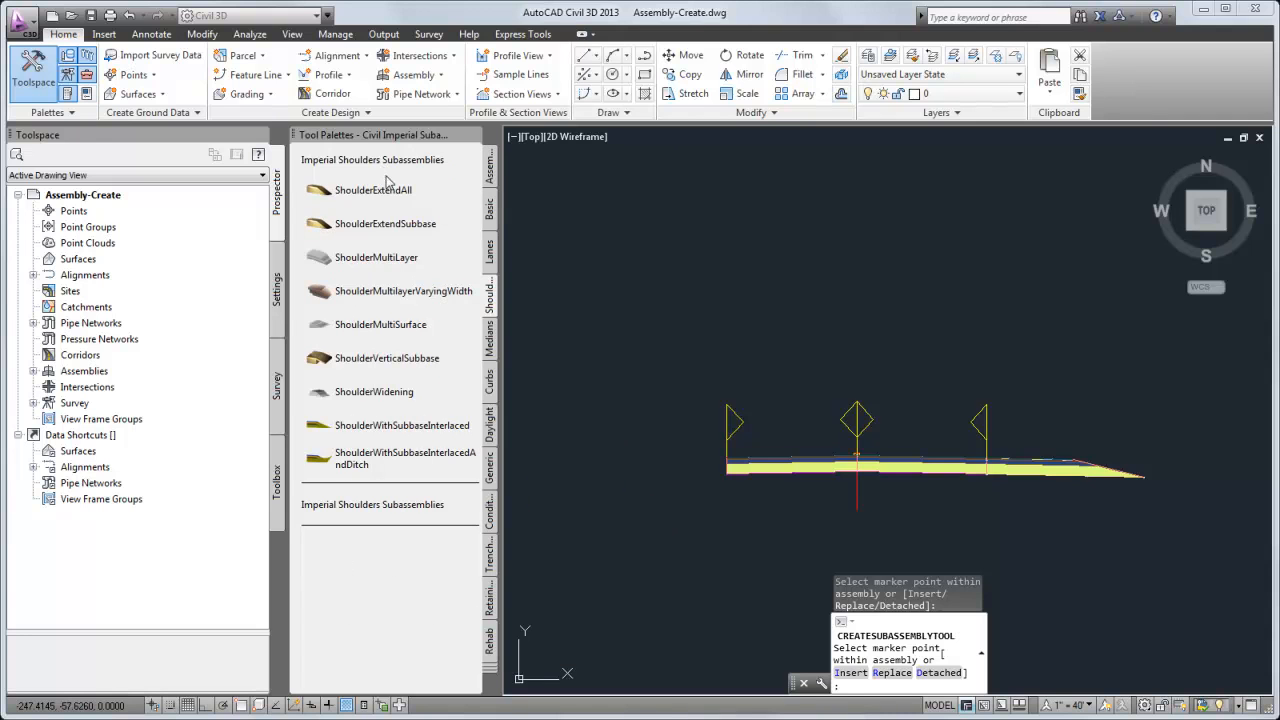
Attach a DaylightBench subassembly to the outer end of the right shoulder, keeping its default name, and end the insertion.
{"action": "left_click", "coordinate": [490, 418]}
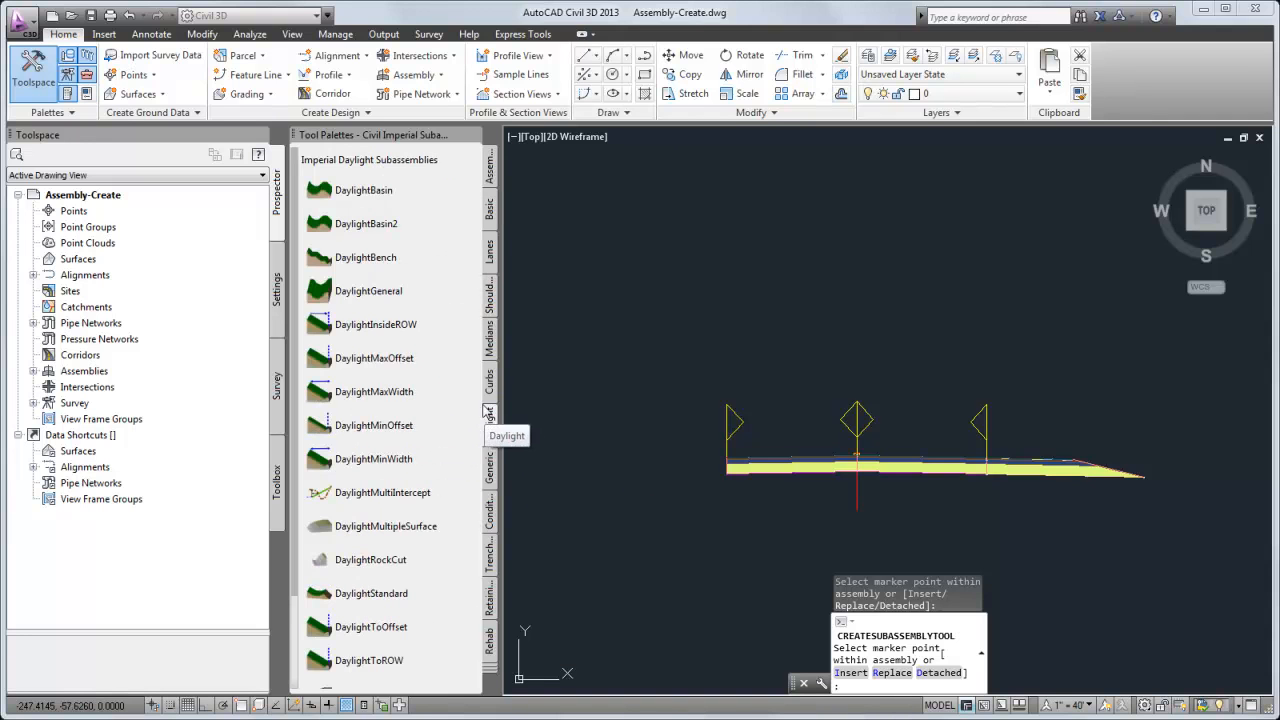
{"action": "left_click", "coordinate": [383, 266]}
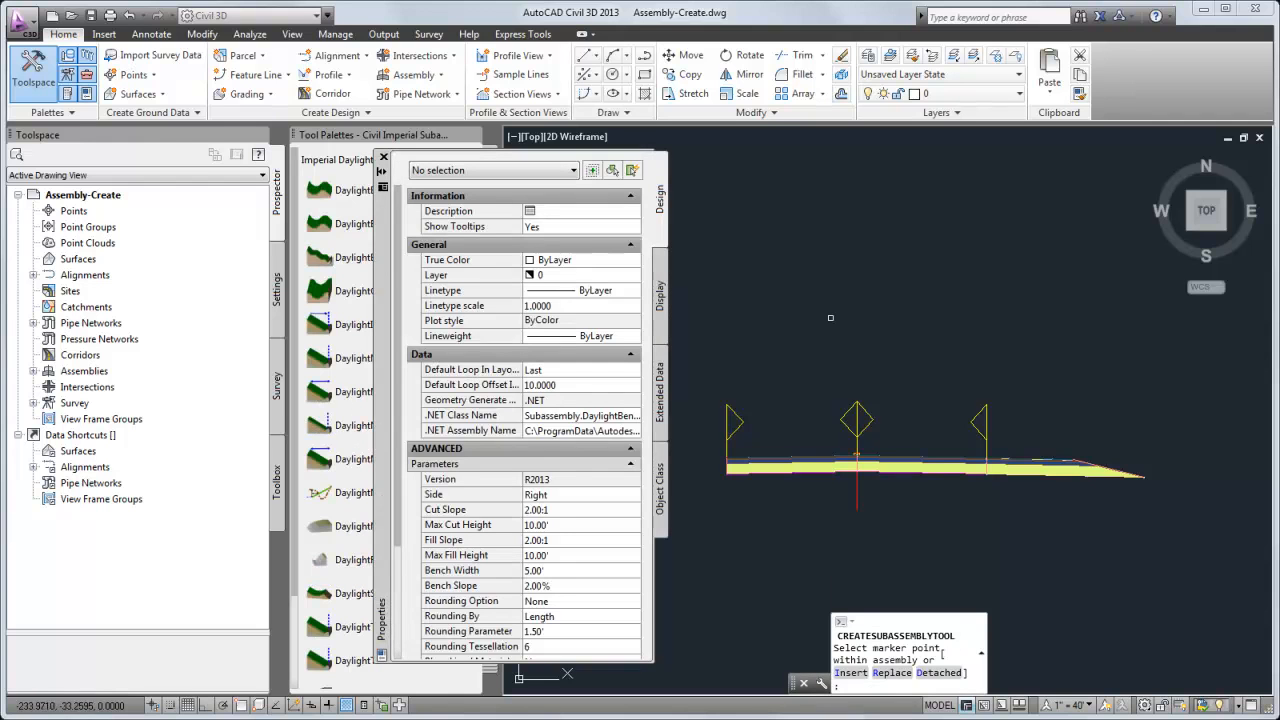
{"action": "left_click", "coordinate": [1145, 476]}
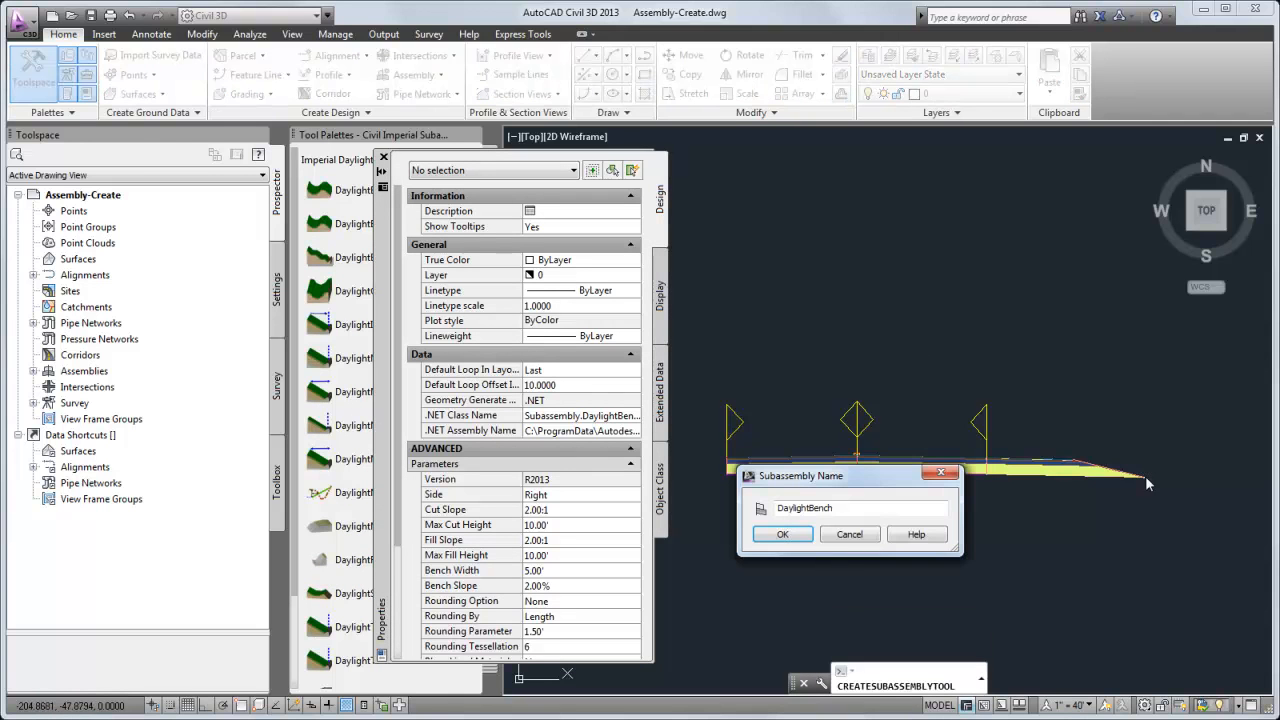
{"action": "left_click", "coordinate": [783, 535]}
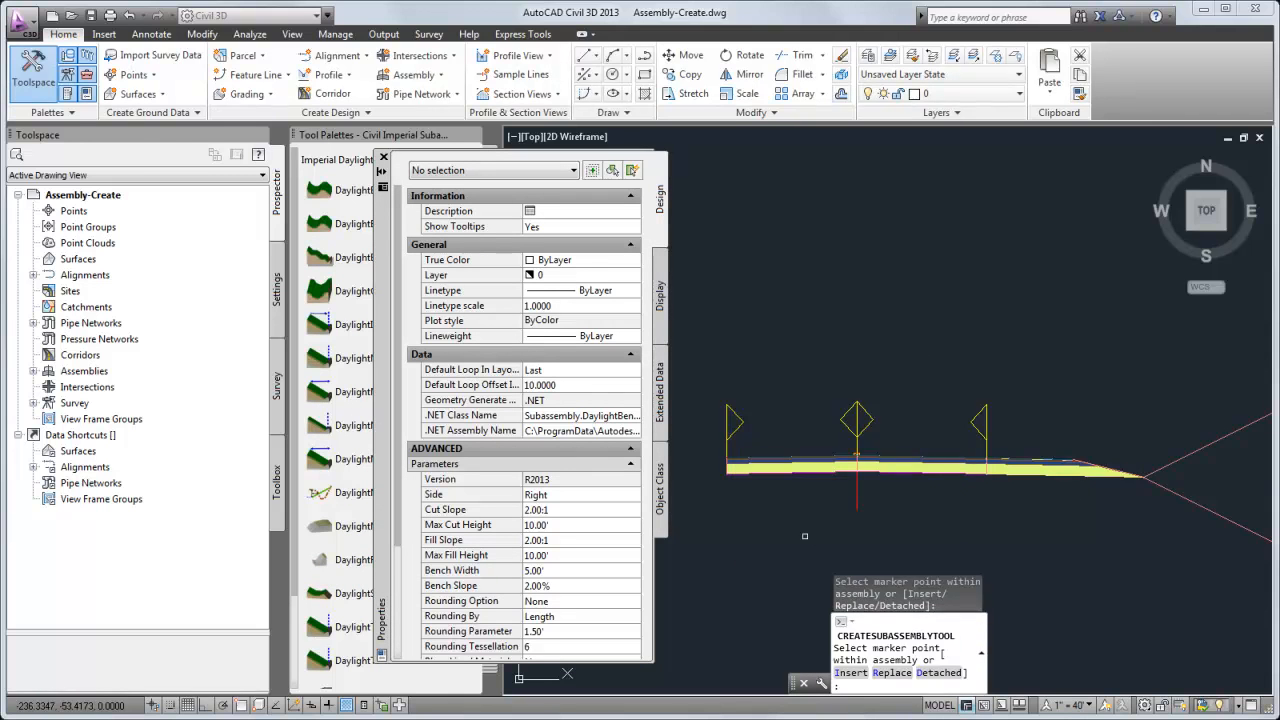
{"action": "scroll", "coordinate": [804, 536], "scroll_direction": "down", "scroll_amount": 3}
{"action": "scroll", "coordinate": [804, 536], "scroll_direction": "up", "scroll_amount": 2}
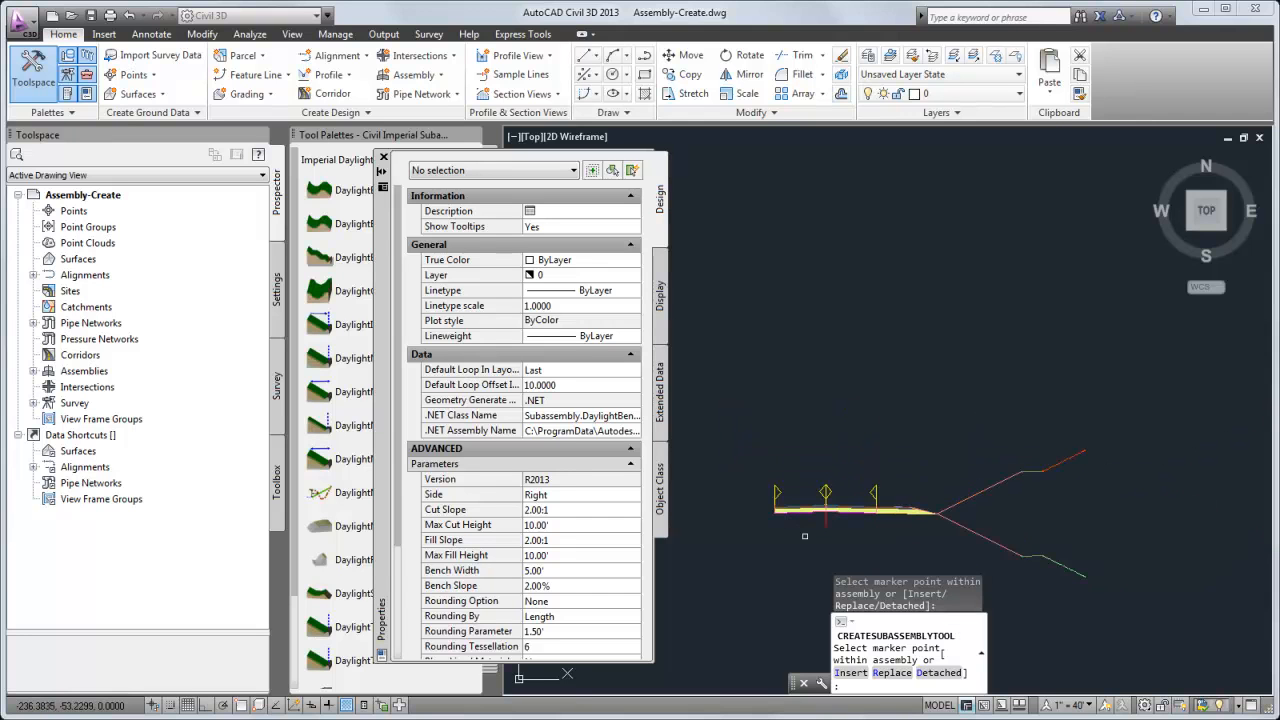
{"action": "scroll", "coordinate": [804, 536], "scroll_direction": "up", "scroll_amount": 2}
{"action": "key", "text": "Escape"}
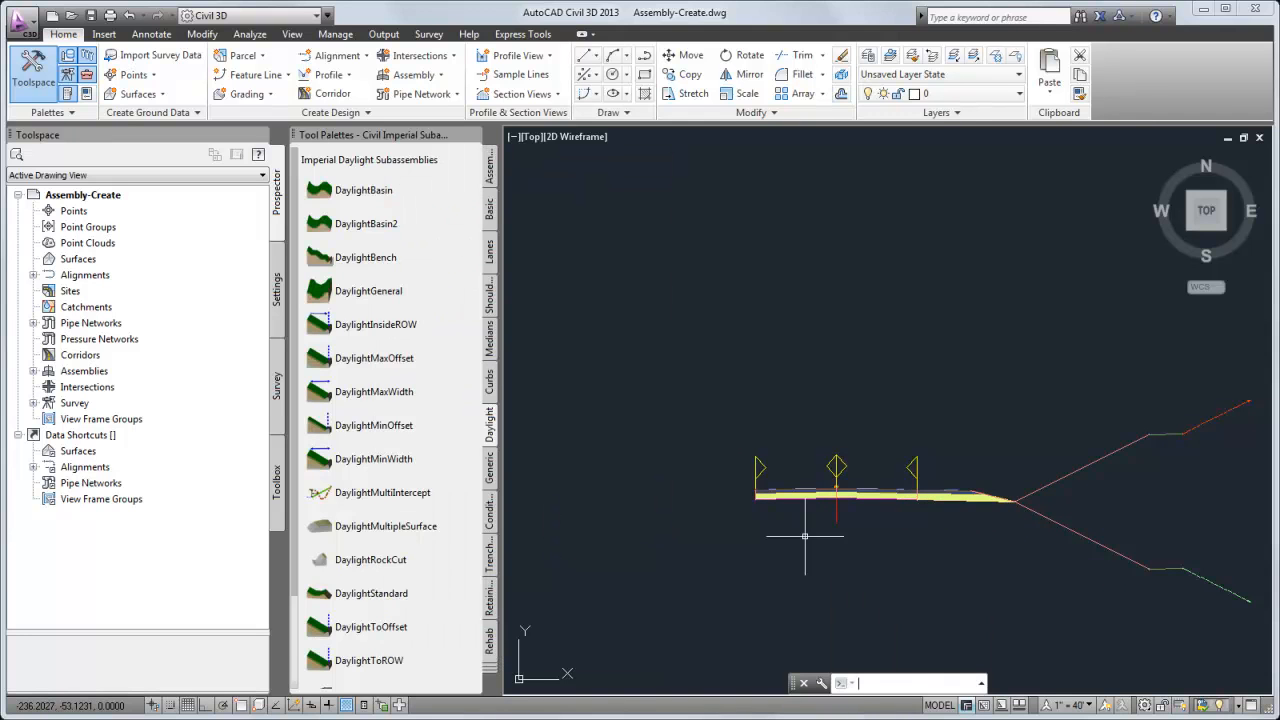
{"action": "middle_click_drag", "start_coordinate": [804, 536], "coordinate": [688, 412]}
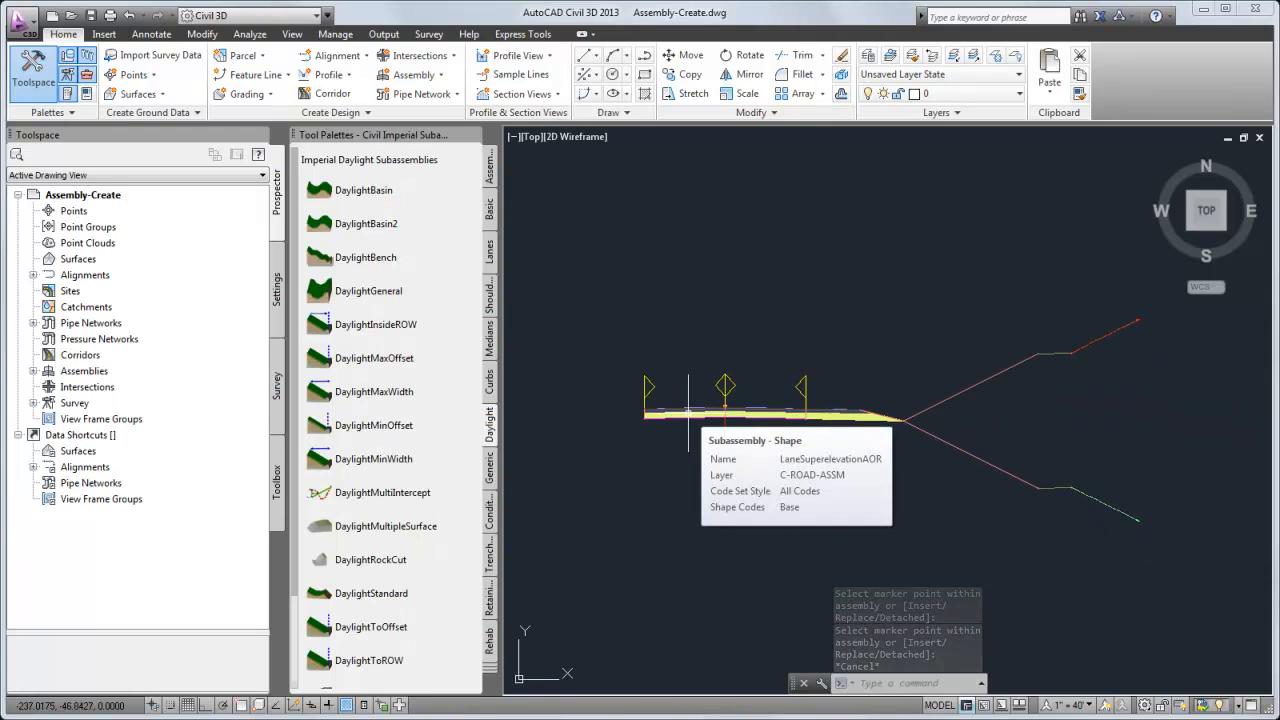
Insert a 12' wide LaneSuperelevationAOR with -2.00% slope after the right inside lane, name it Outside Lane, and close the subassembly palette.
{"action": "left_click", "coordinate": [489, 250]}
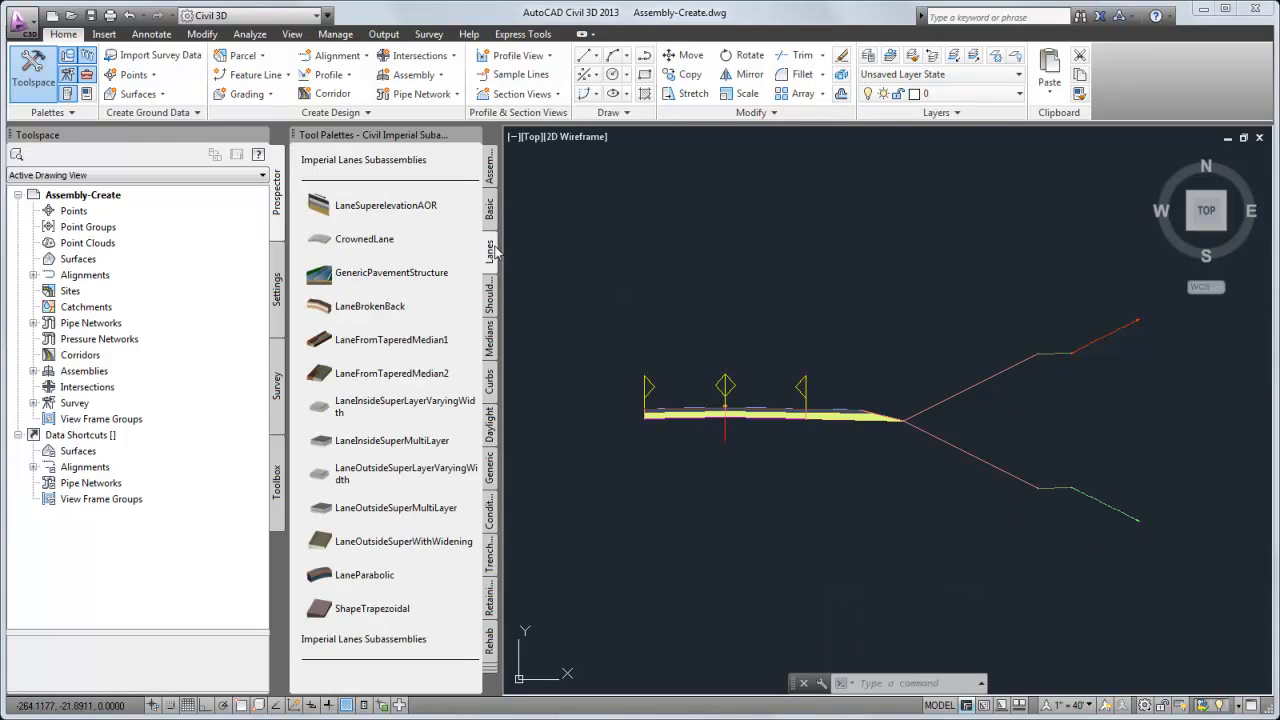
{"action": "left_click", "coordinate": [428, 212]}
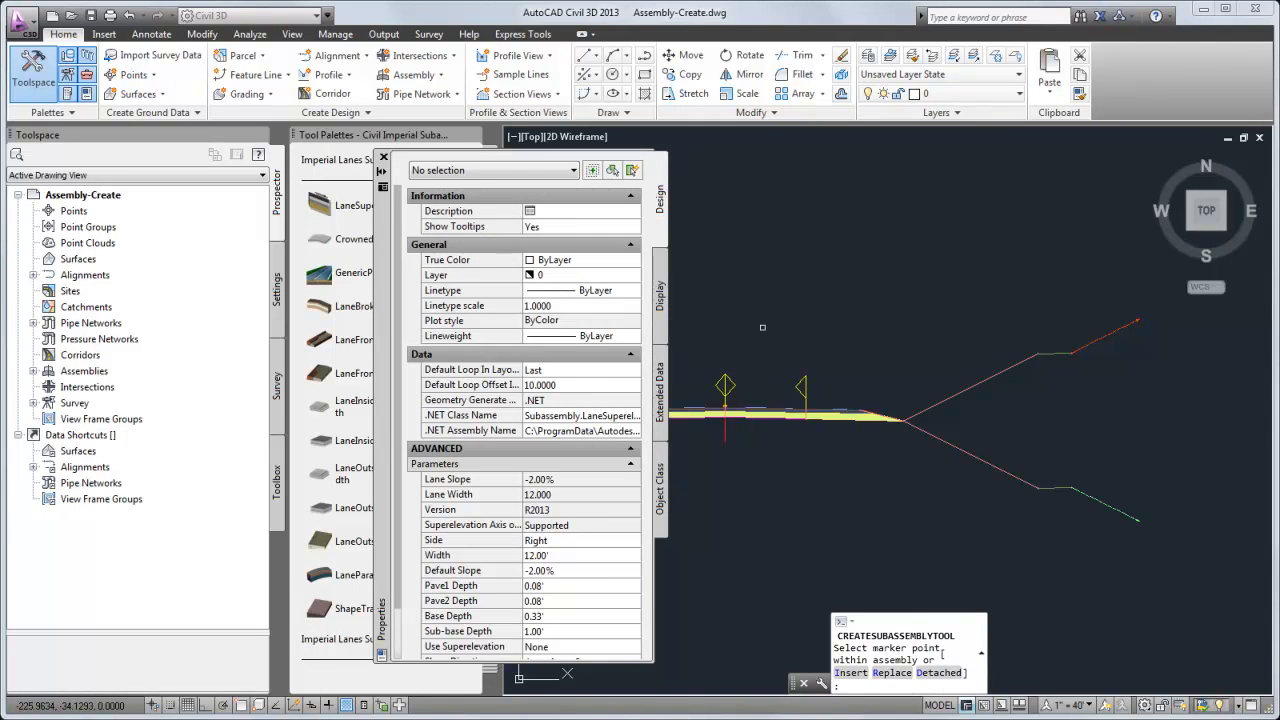
{"action": "type", "text": "i"}
{"action": "key", "text": "Return"}
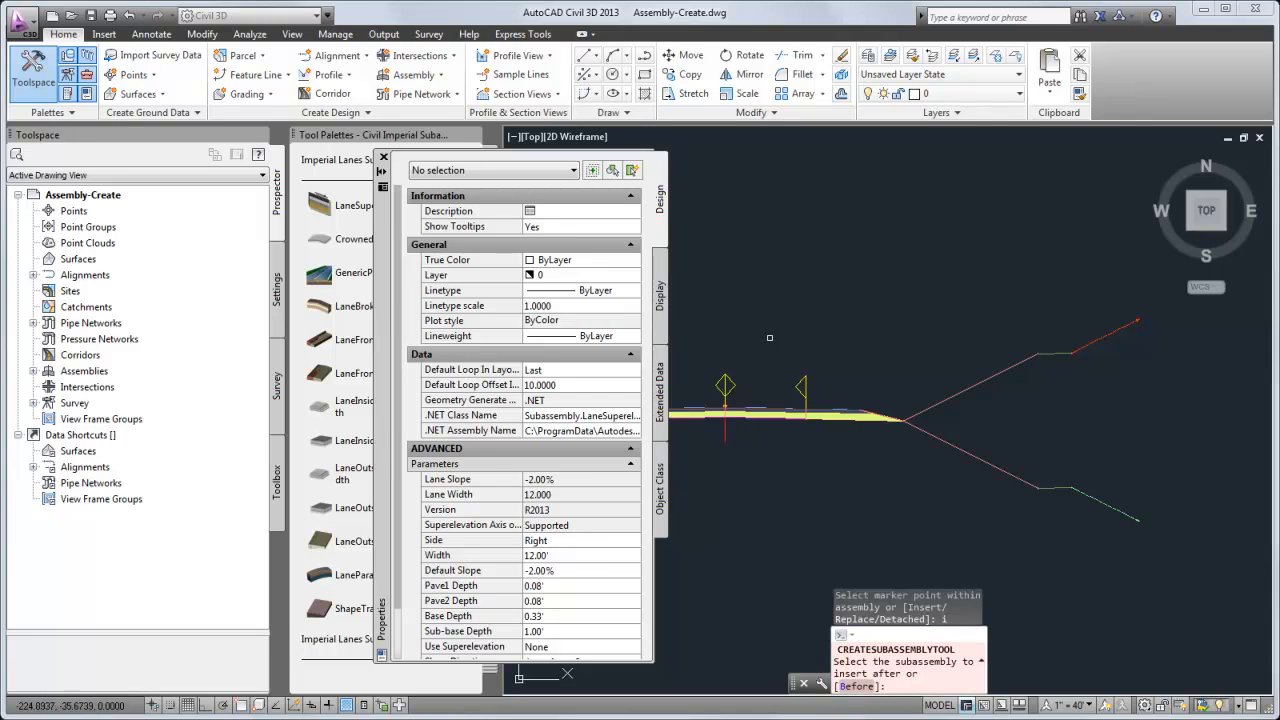
{"action": "left_click", "coordinate": [776, 410]}
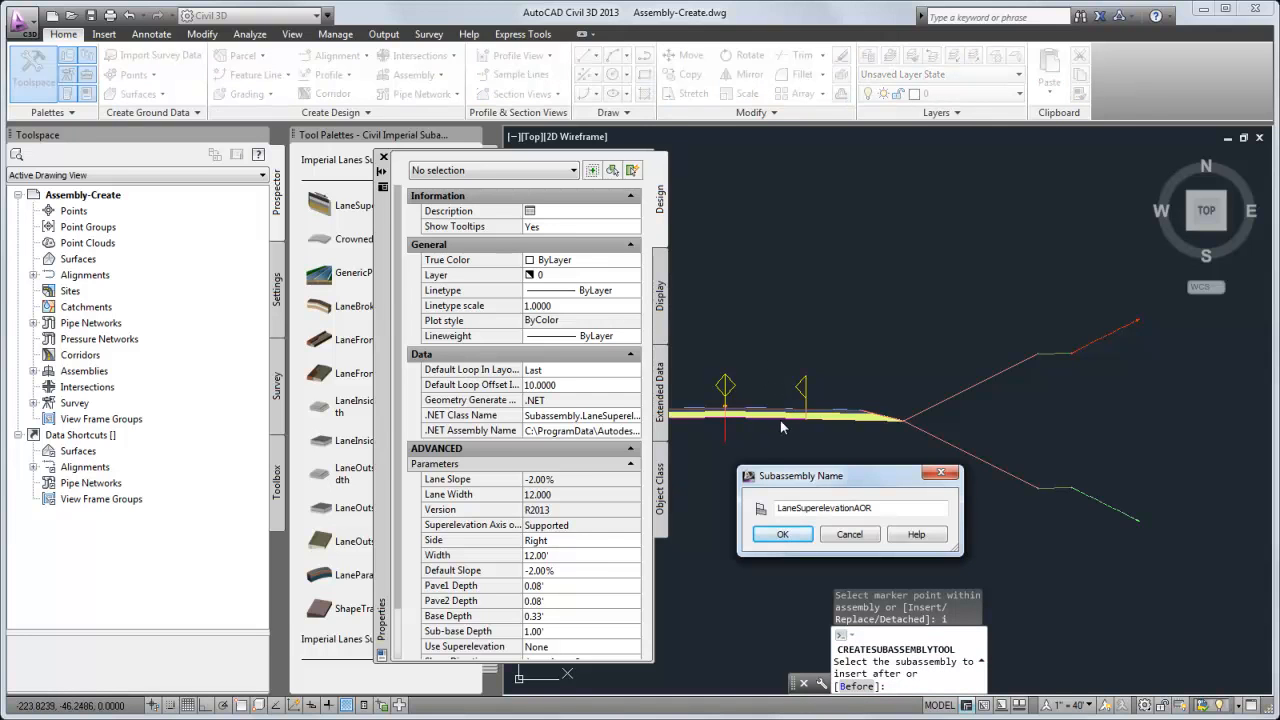
{"action": "left_click", "coordinate": [878, 507]}
{"action": "double_click", "coordinate": [878, 507]}
{"action": "type", "text": "Outside Lane"}
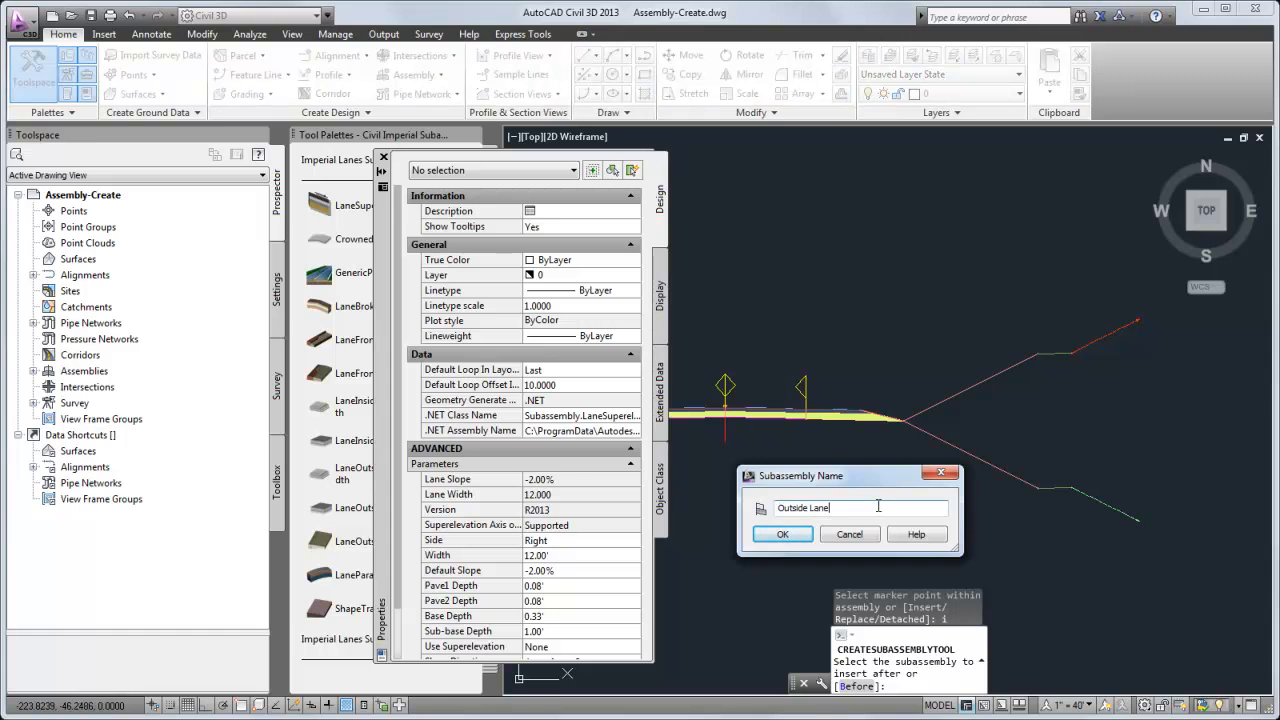
{"action": "left_click", "coordinate": [783, 534]}
{"action": "key", "text": "Escape"}
{"action": "key", "text": "Escape"}
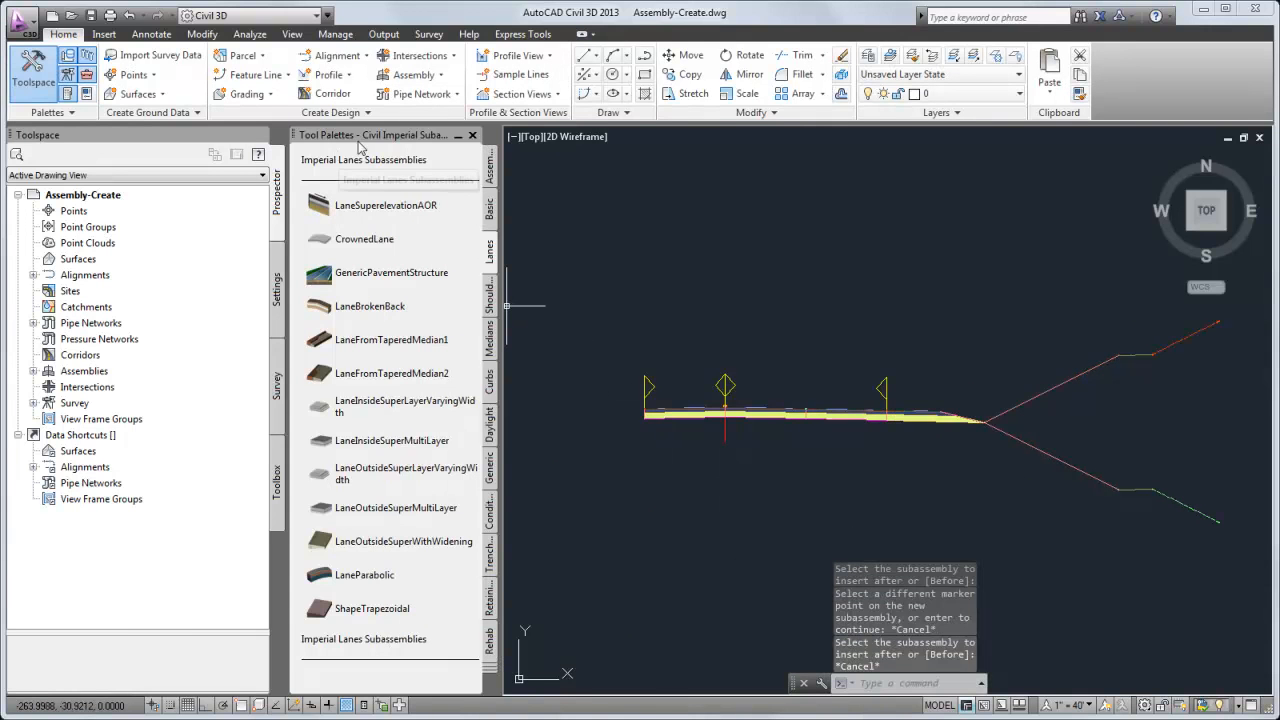
{"action": "left_click", "coordinate": [473, 136]}
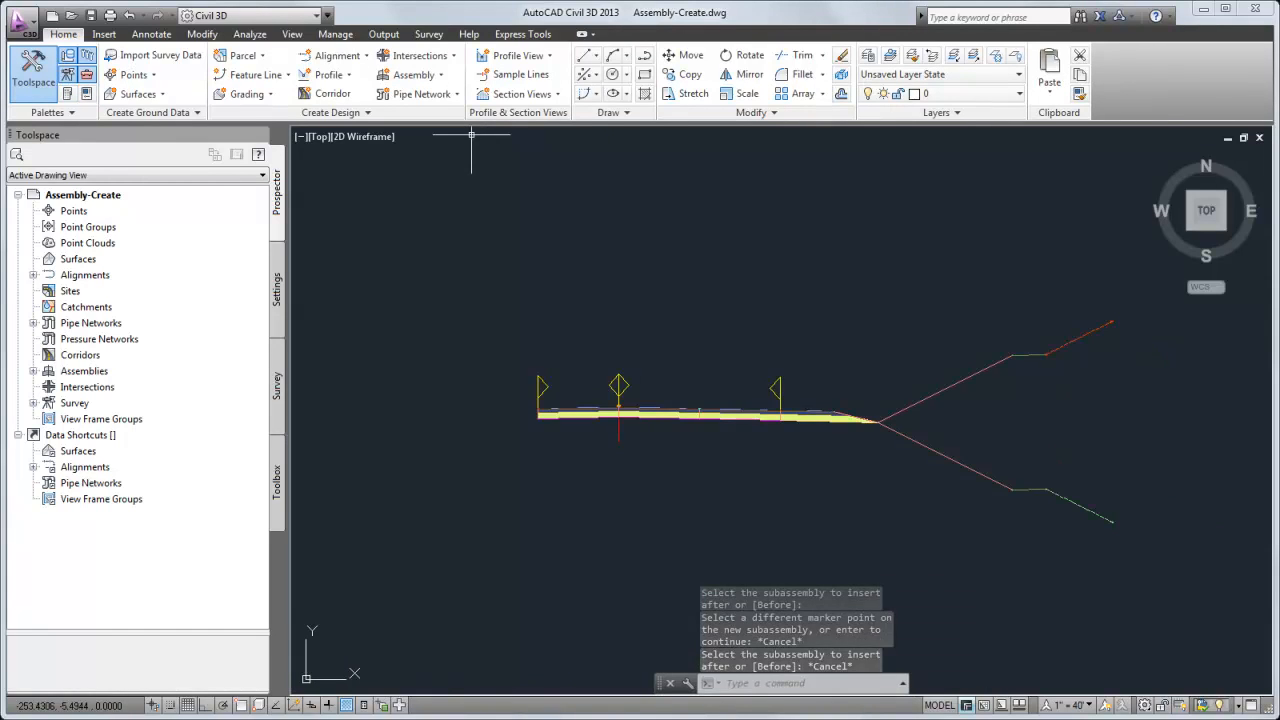
Mirror the right outside lane, shoulder and daylight bench onto the left inside lane's outer edge, naming the lane Outside Lane and keeping the other default names.
{"action": "mouse_move", "coordinate": [469, 264]}
{"action": "middle_mouse_down"}
{"action": "mouse_move", "coordinate": [514, 286]}
{"action": "mouse_move", "coordinate": [570, 287]}
{"action": "middle_mouse_up"}
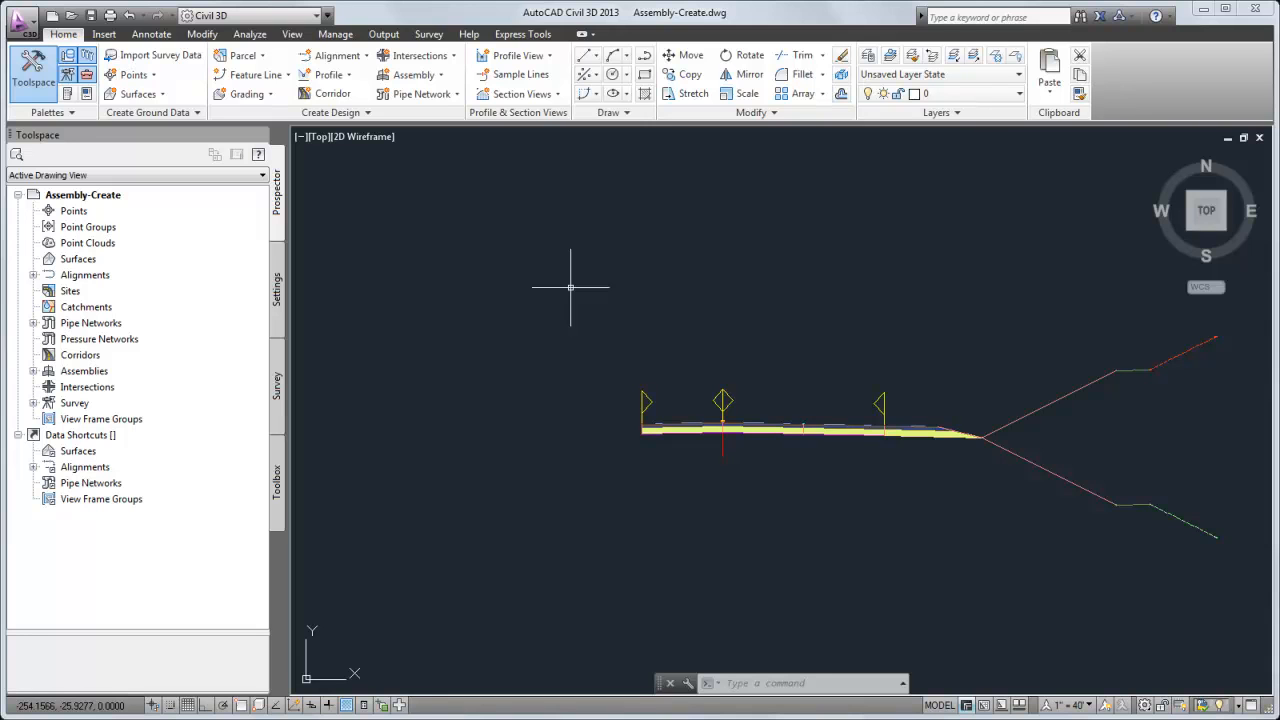
{"action": "left_click", "coordinate": [1077, 523]}
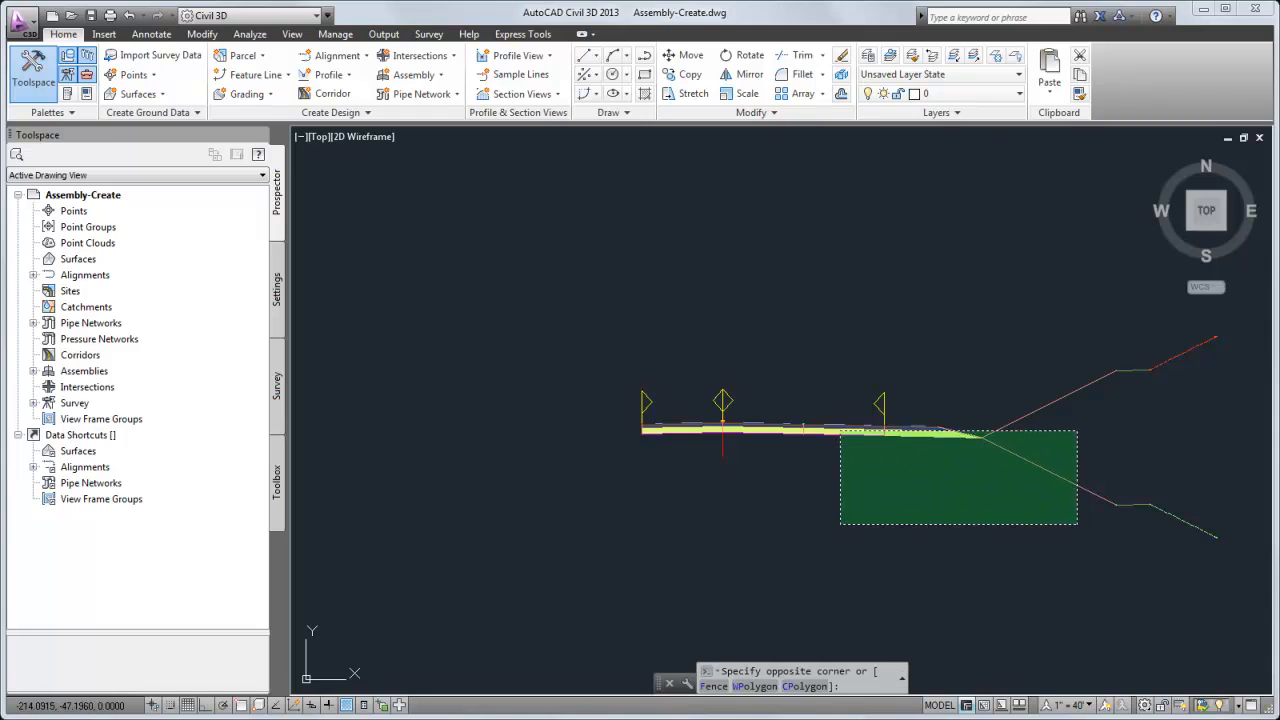
{"action": "left_click", "coordinate": [840, 431]}
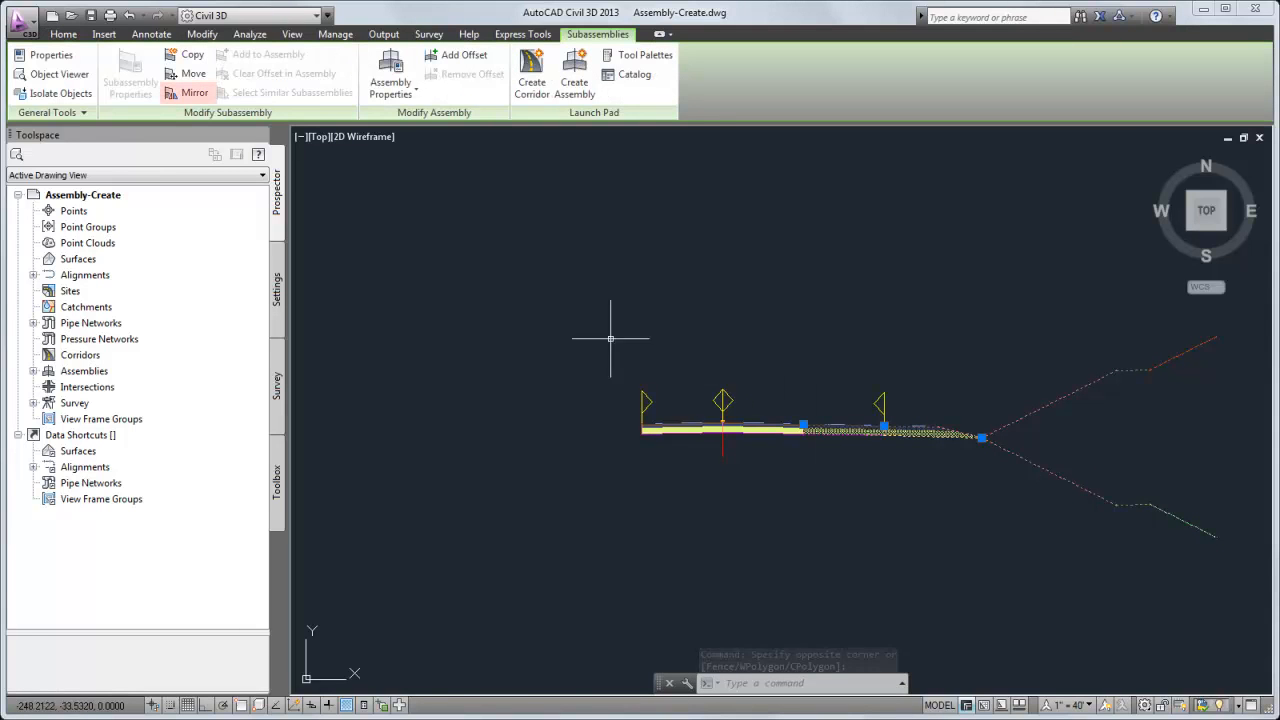
{"action": "left_click", "coordinate": [193, 93]}
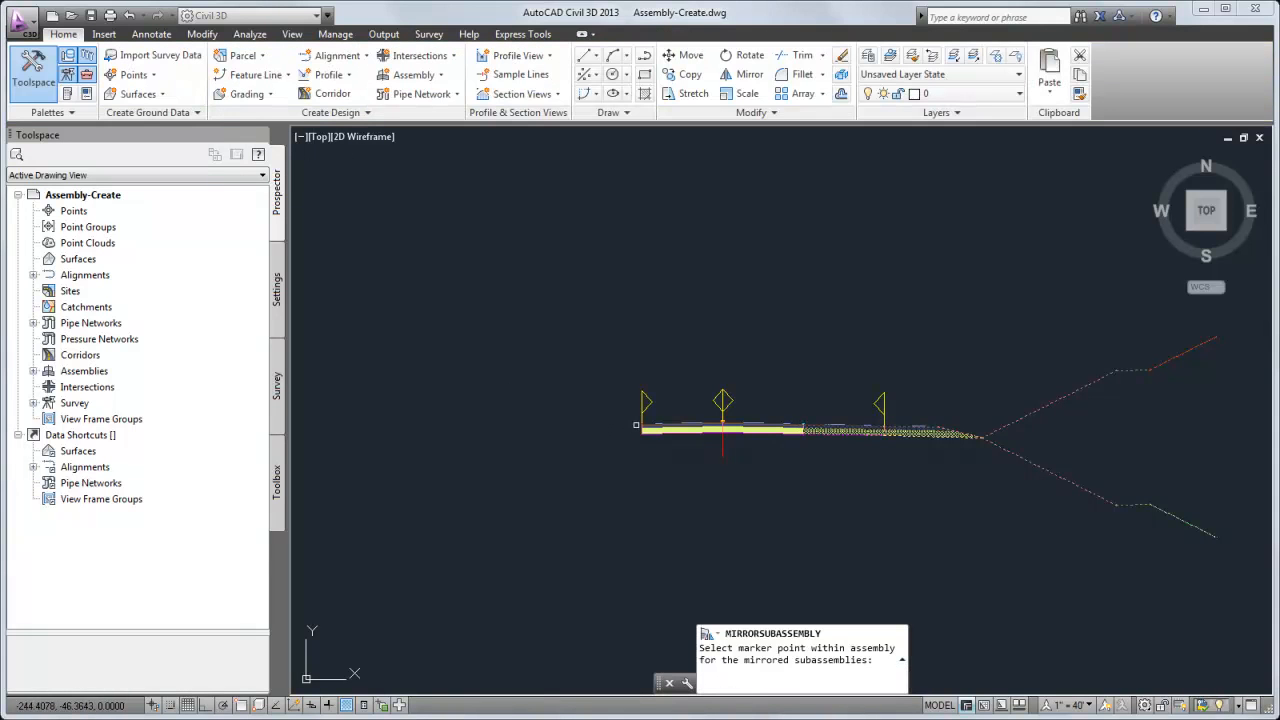
{"action": "left_click", "coordinate": [640, 422]}
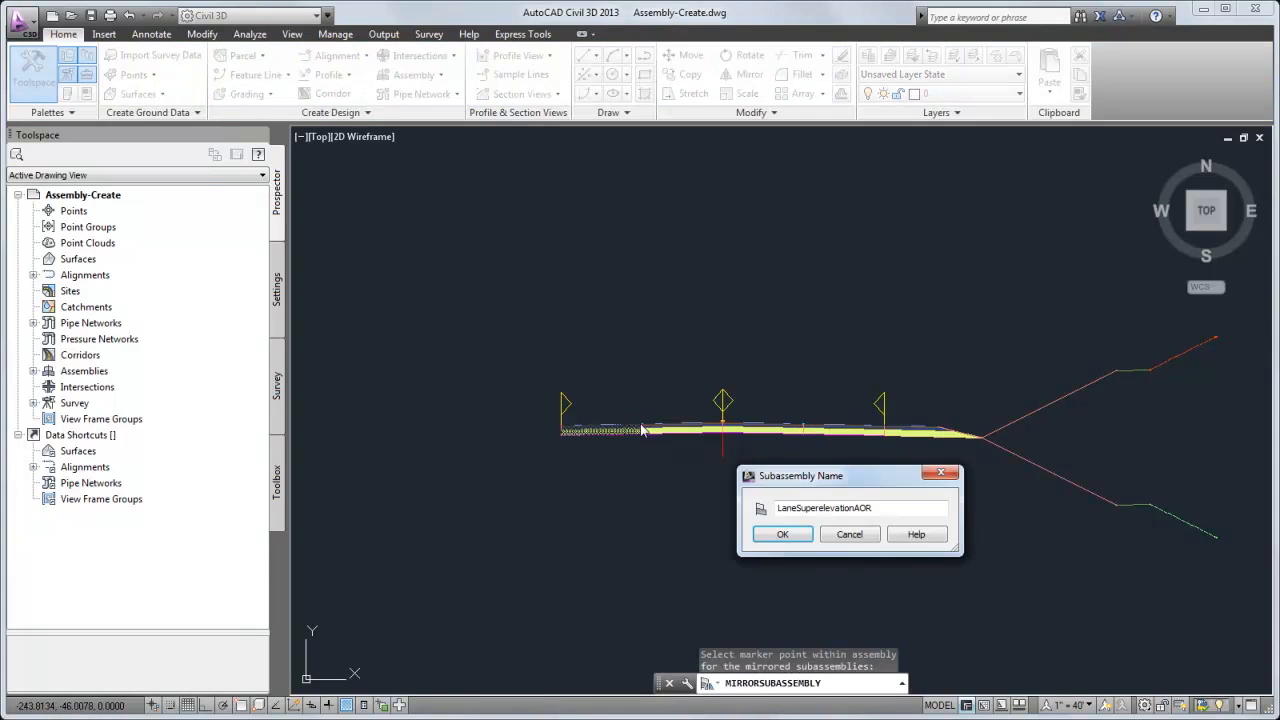
{"action": "double_click", "coordinate": [873, 508]}
{"action": "type", "text": "Lane Outside"}
{"action": "left_click", "coordinate": [783, 534]}
{"action": "left_click", "coordinate": [805, 535]}
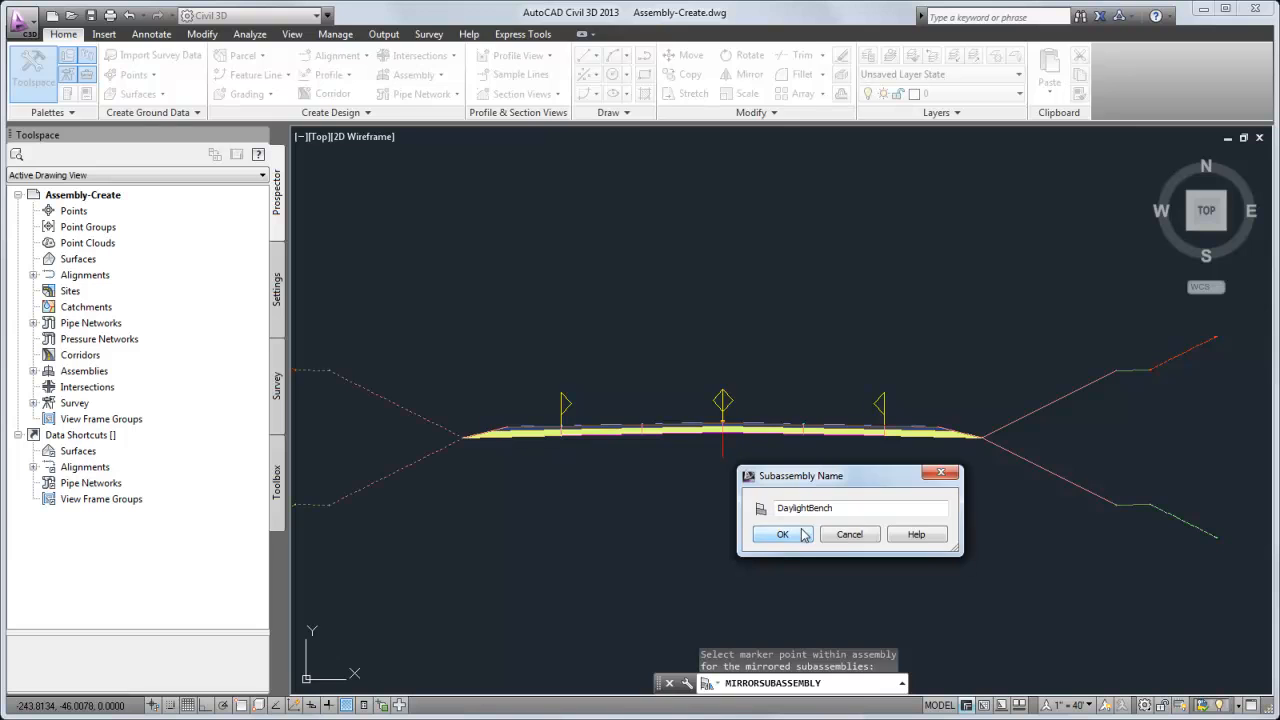
{"action": "left_click", "coordinate": [805, 535]}
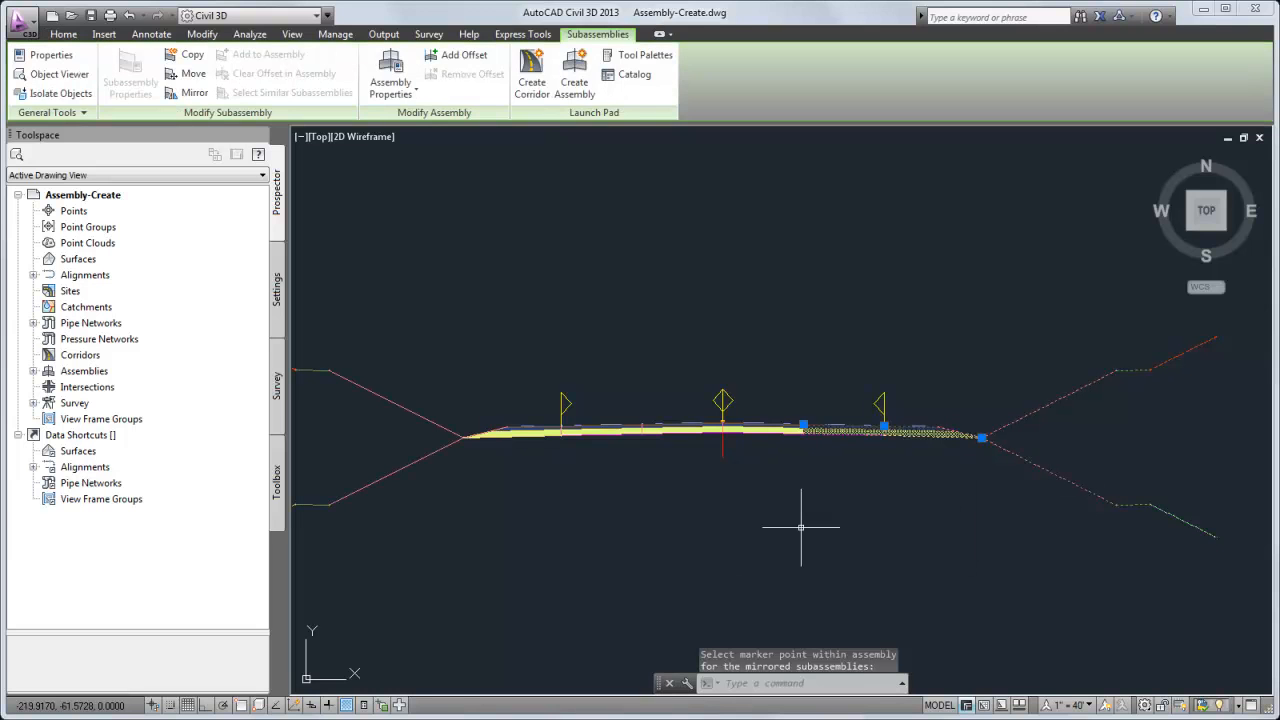
{"action": "key", "text": "Escape"}
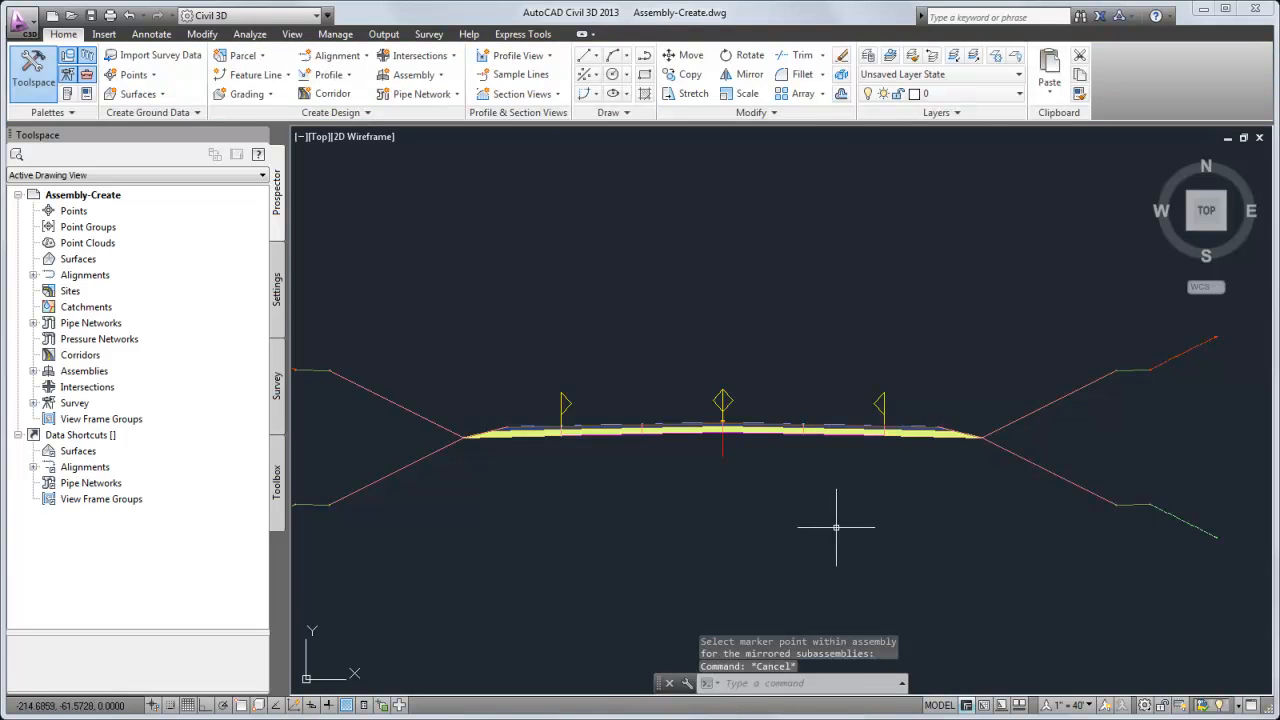
Examine the subassemblies listed in the Right and Left groups of the Four Lane Highway with Bench assembly.
{"action": "middle_click_drag", "start_coordinate": [815, 528], "coordinate": [870, 526]}
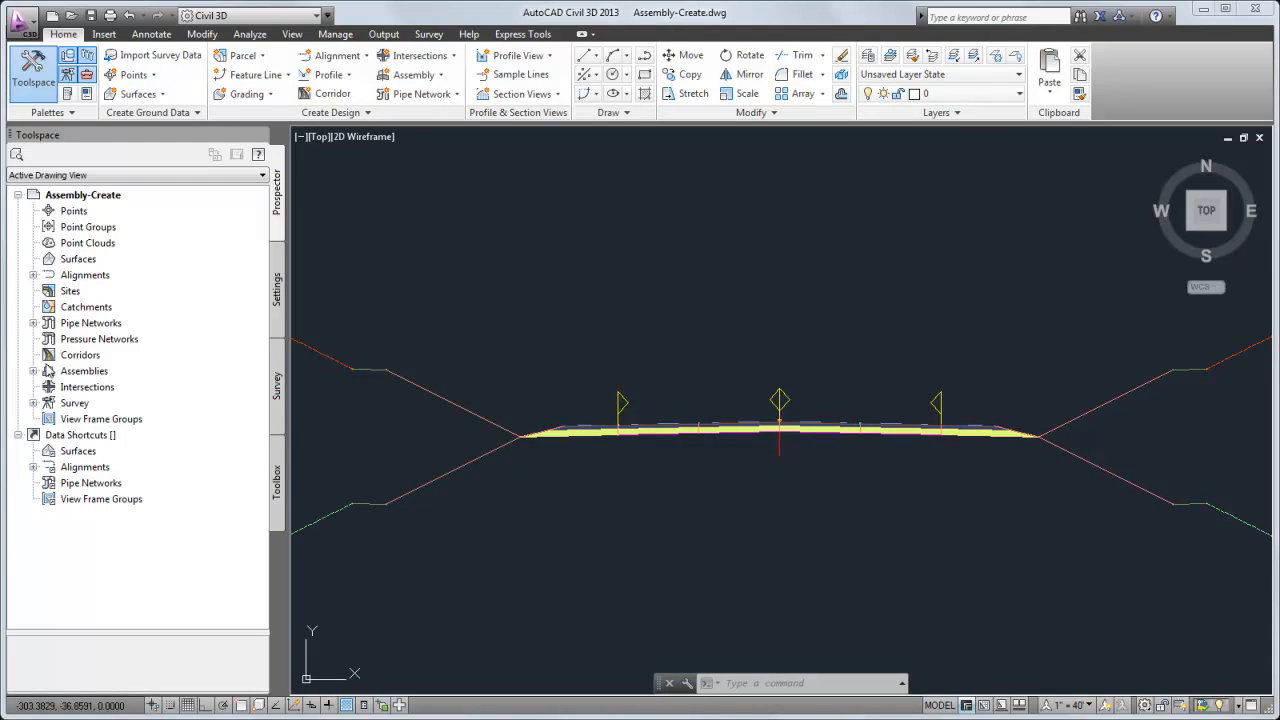
{"action": "left_click", "coordinate": [33, 371]}
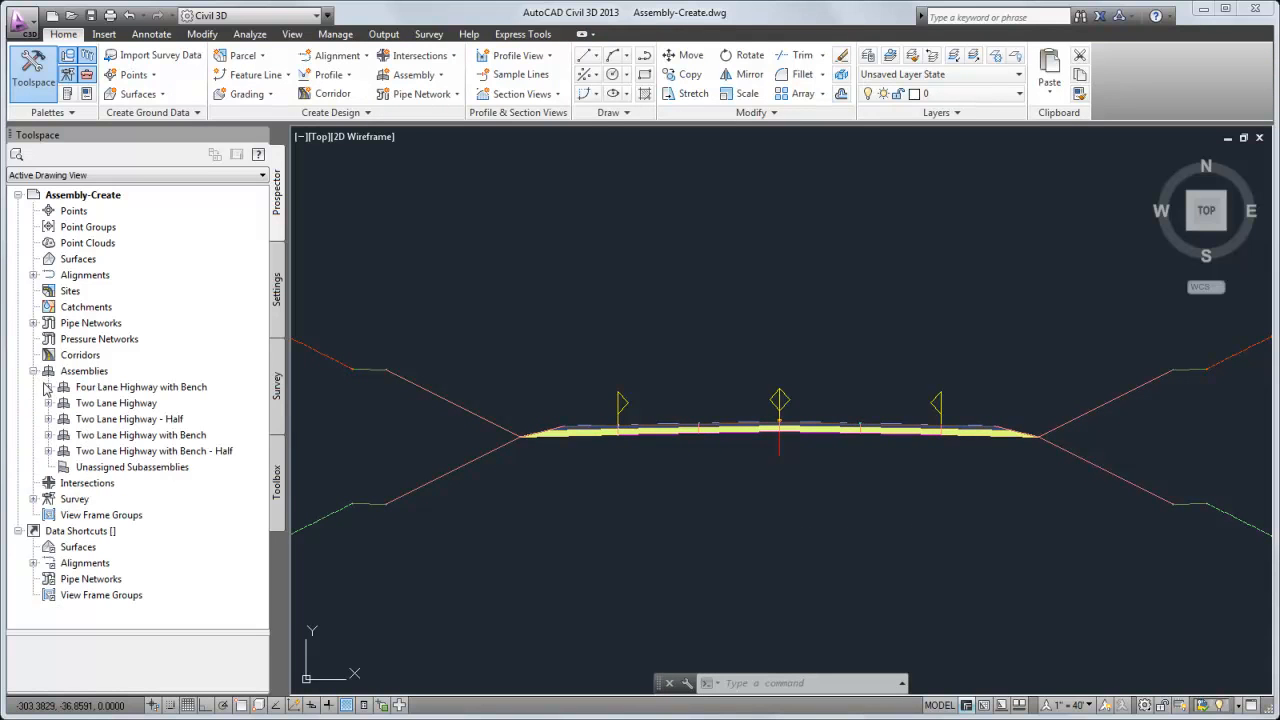
{"action": "left_click", "coordinate": [48, 387]}
{"action": "left_click", "coordinate": [63, 403]}
{"action": "left_click", "coordinate": [82, 432]}
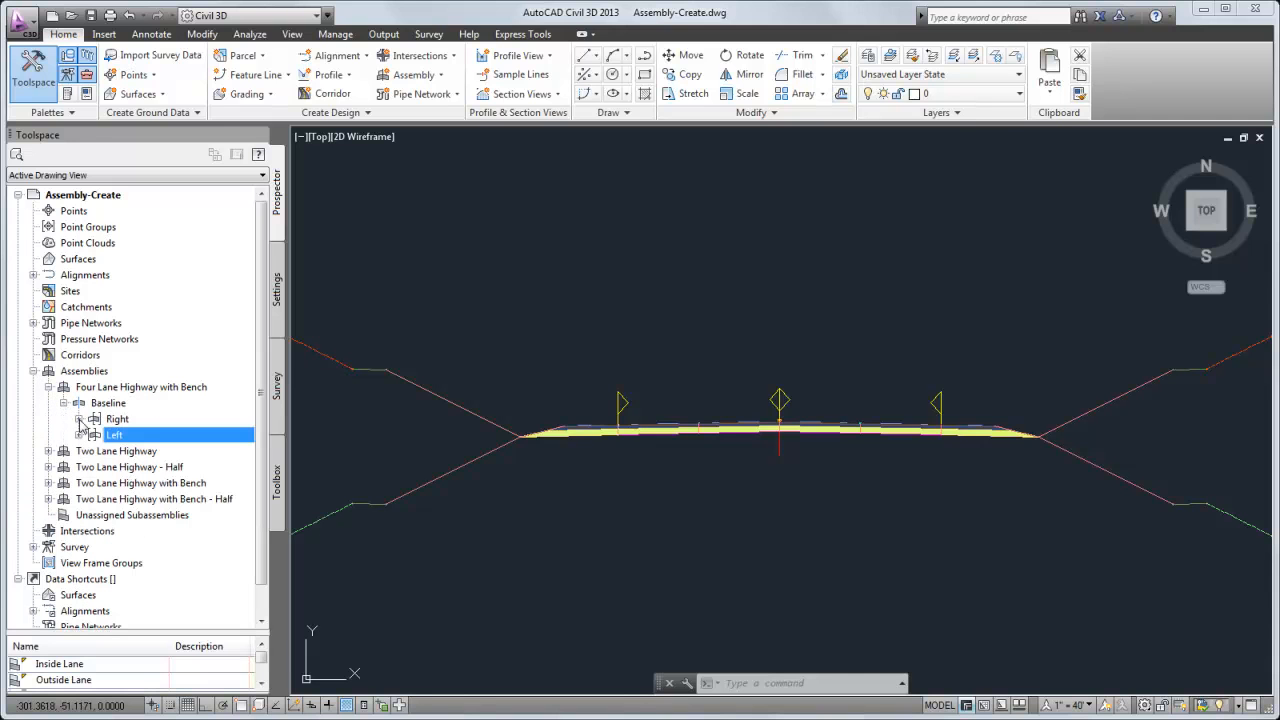
{"action": "left_click", "coordinate": [80, 419]}
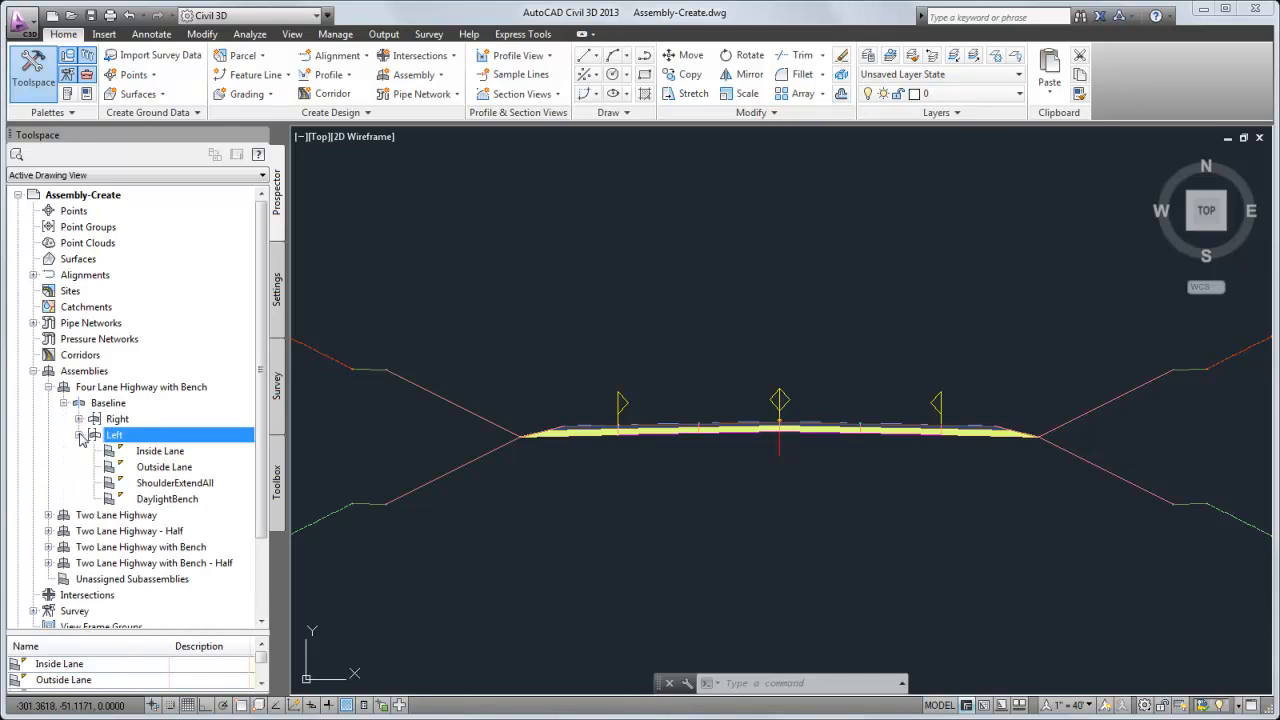
{"action": "key", "text": "Right"}
Select all similar DaylightBench subassemblies in the drawing and set their Bench Width to 15'.
{"action": "type", "text": "ze"}
{"action": "key", "text": "Return"}
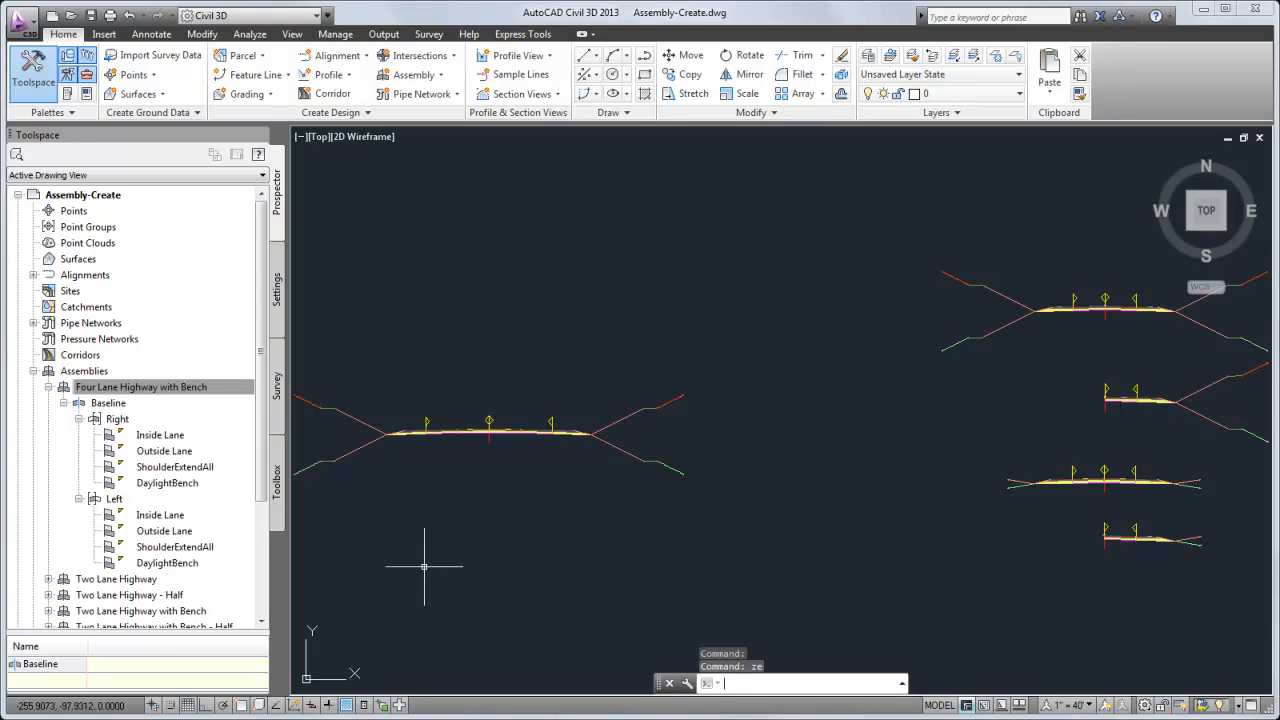
{"action": "left_click", "coordinate": [347, 456]}
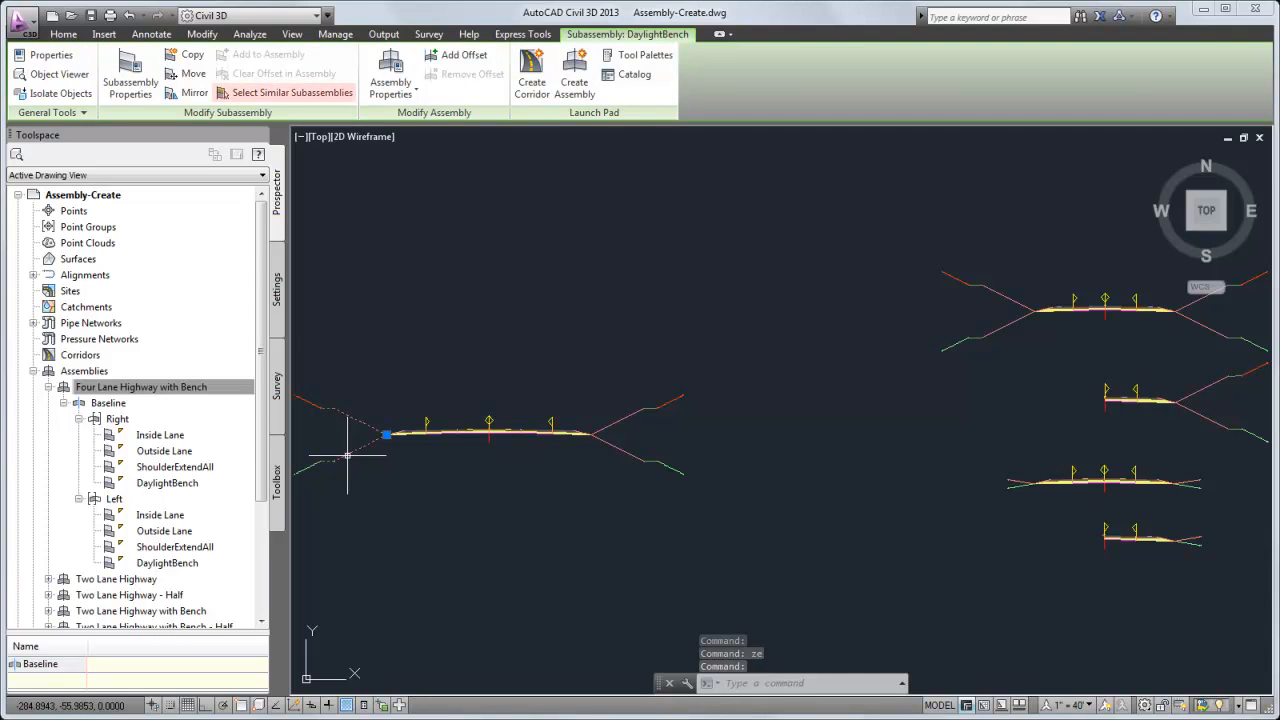
{"action": "left_click", "coordinate": [285, 93]}
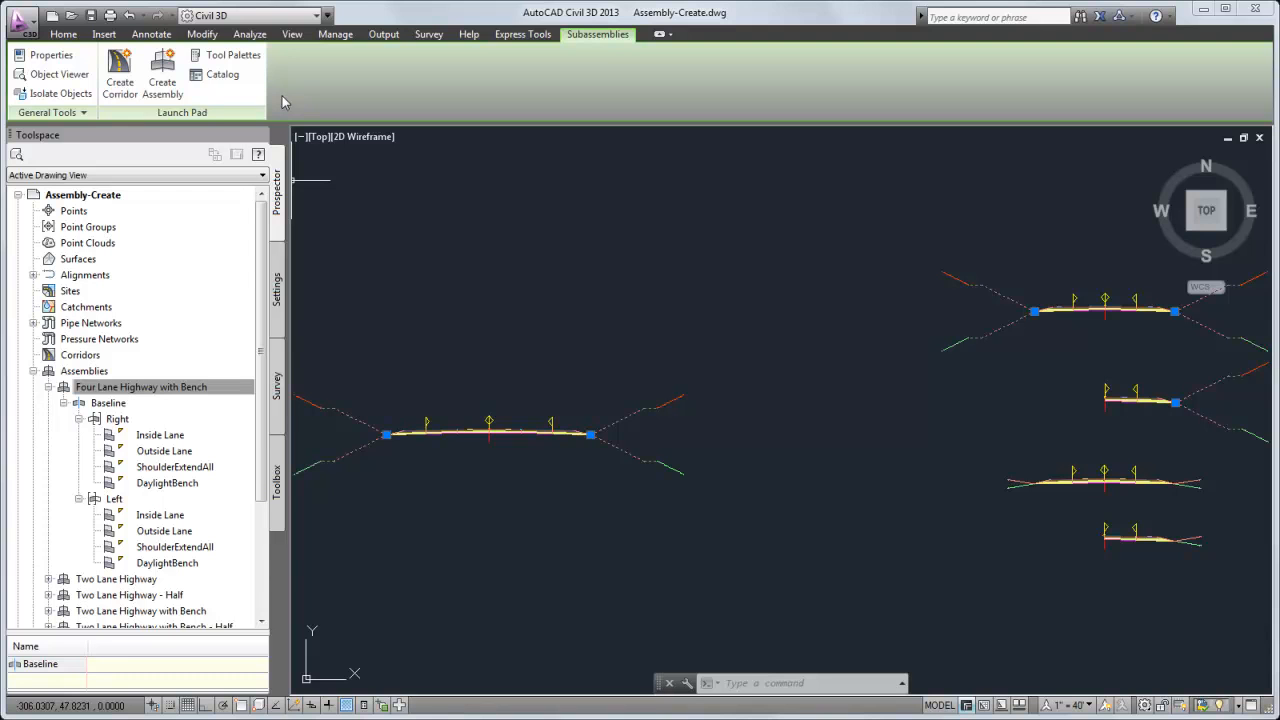
{"action": "right_click", "coordinate": [359, 354]}
{"action": "left_click", "coordinate": [410, 474]}
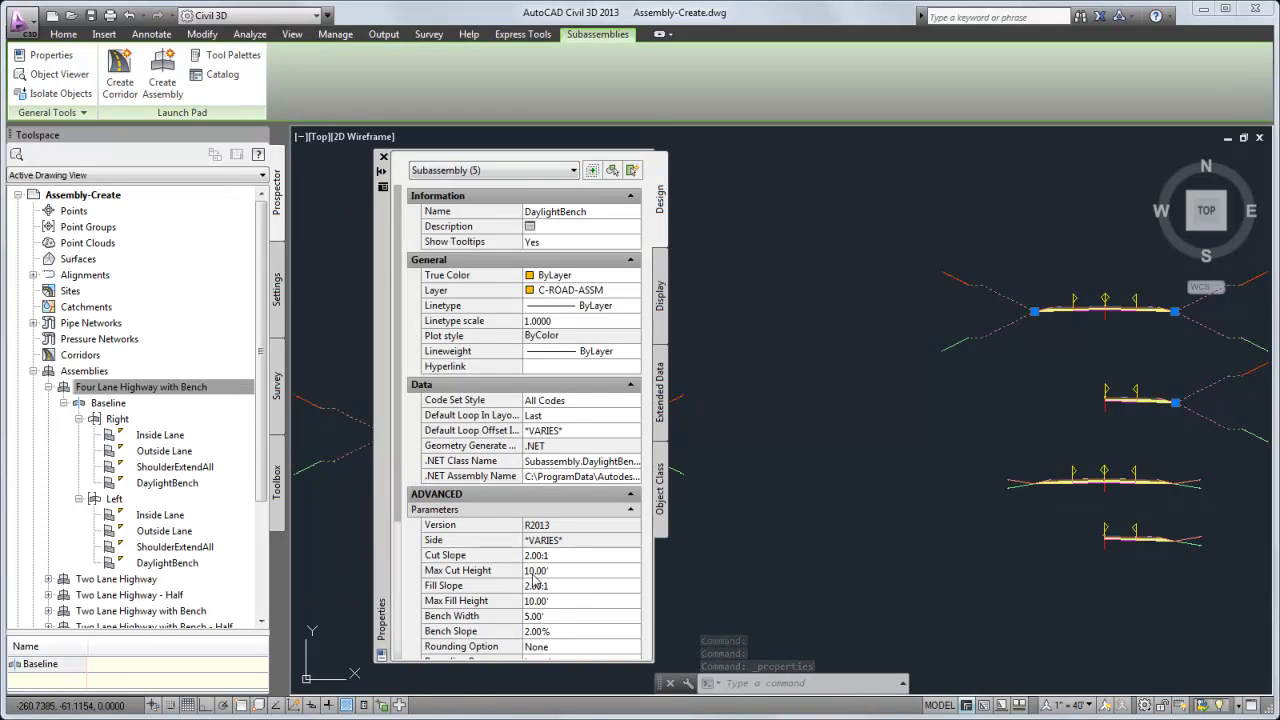
{"action": "left_click", "coordinate": [553, 616]}
{"action": "left_click", "coordinate": [554, 616]}
{"action": "type", "text": "15"}
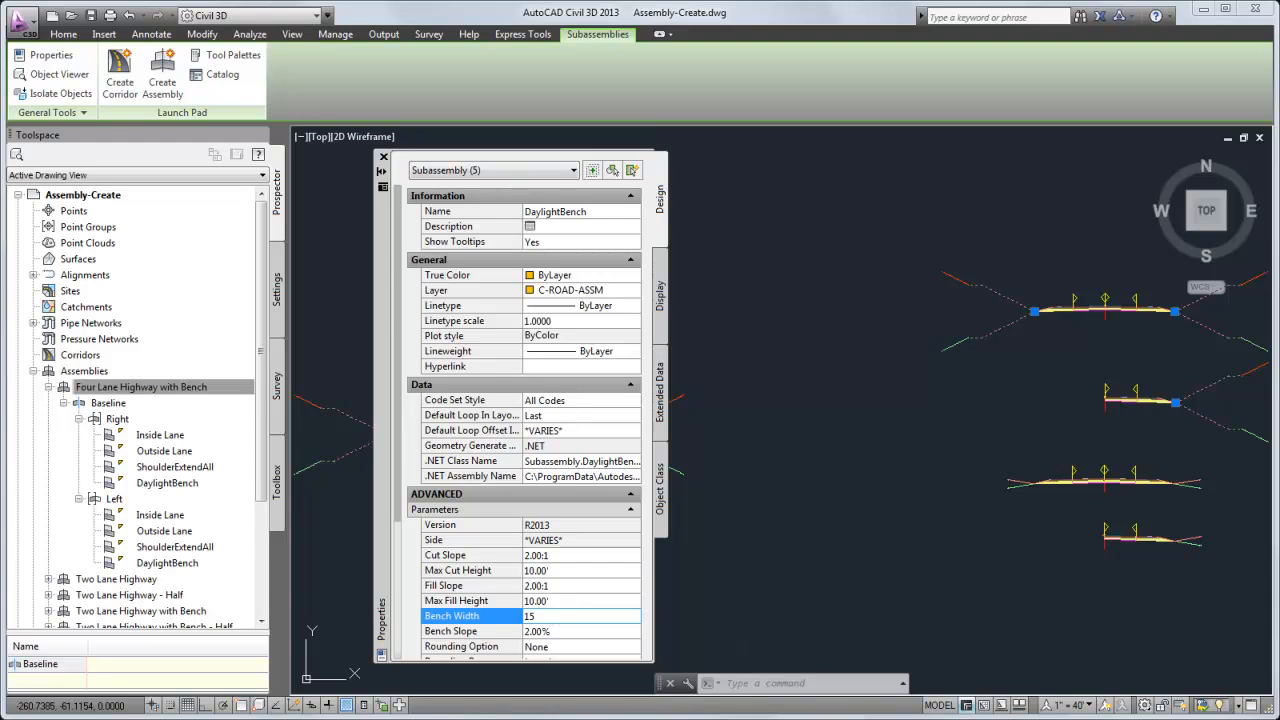
{"action": "key", "text": "Tab"}
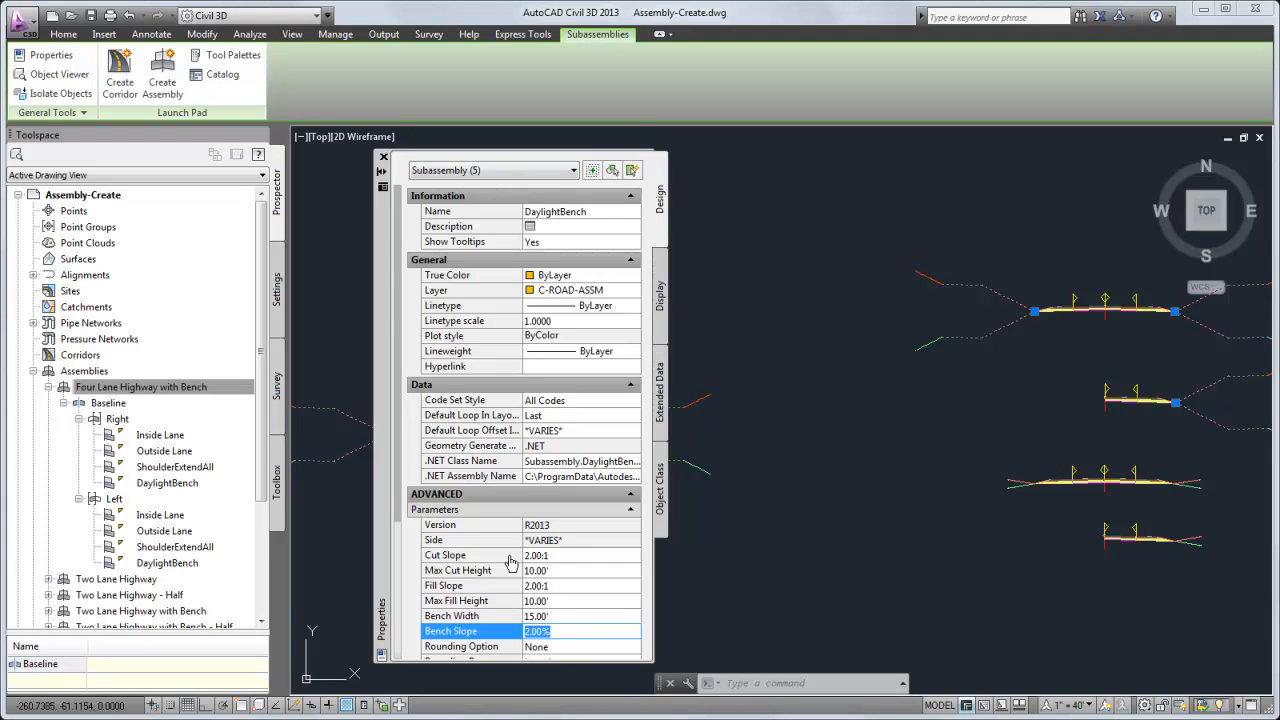
{"action": "left_click", "coordinate": [383, 157]}
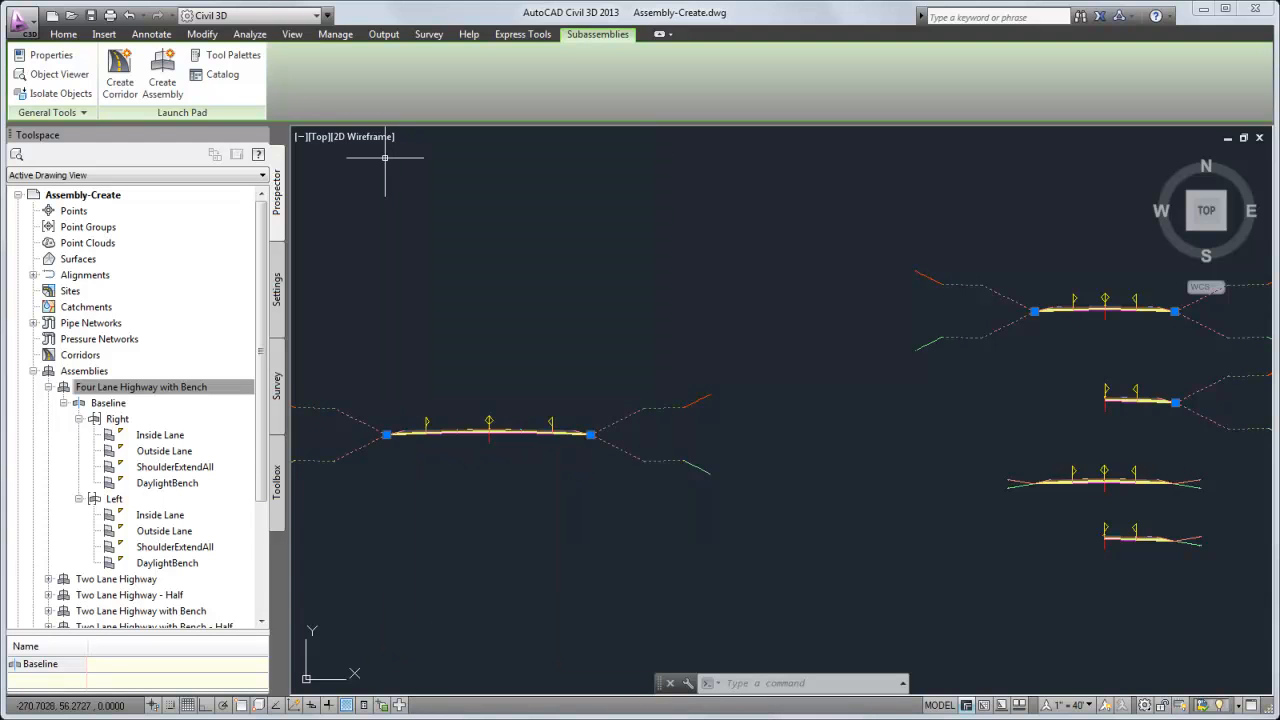
{"action": "key", "text": "Escape"}
{"action": "type", "text": "ze"}
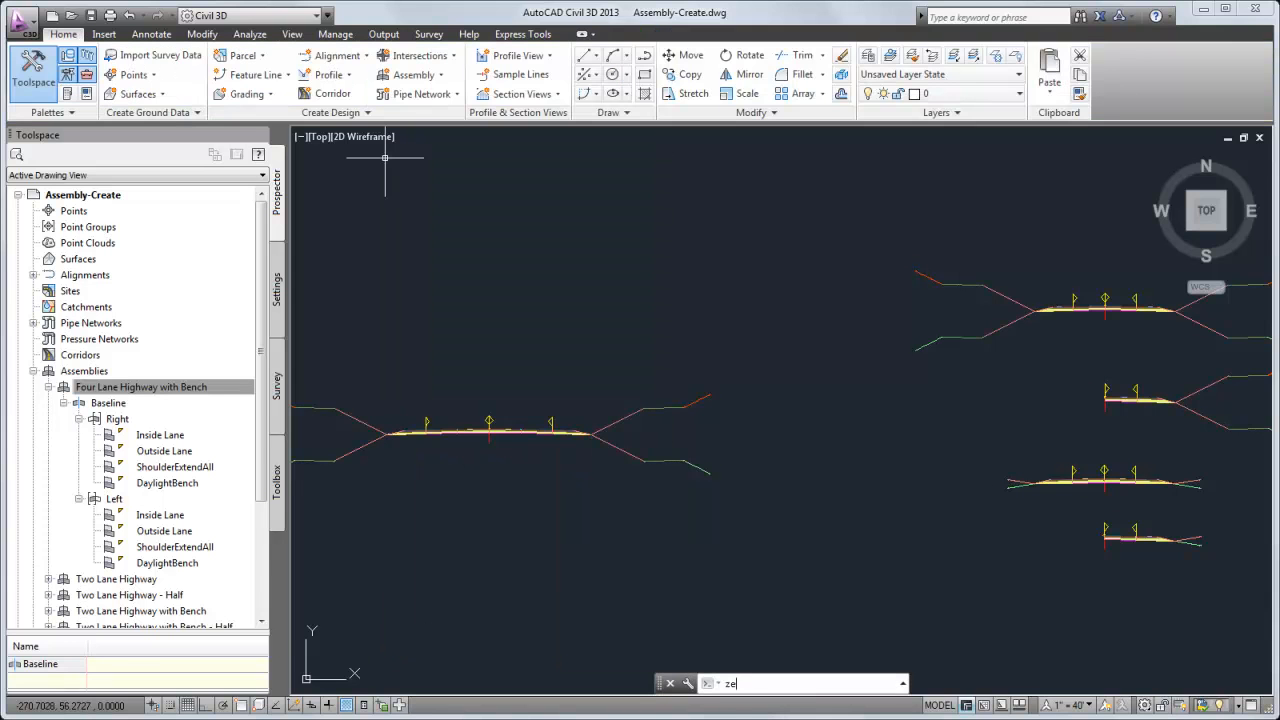
{"action": "key", "text": "Return"}
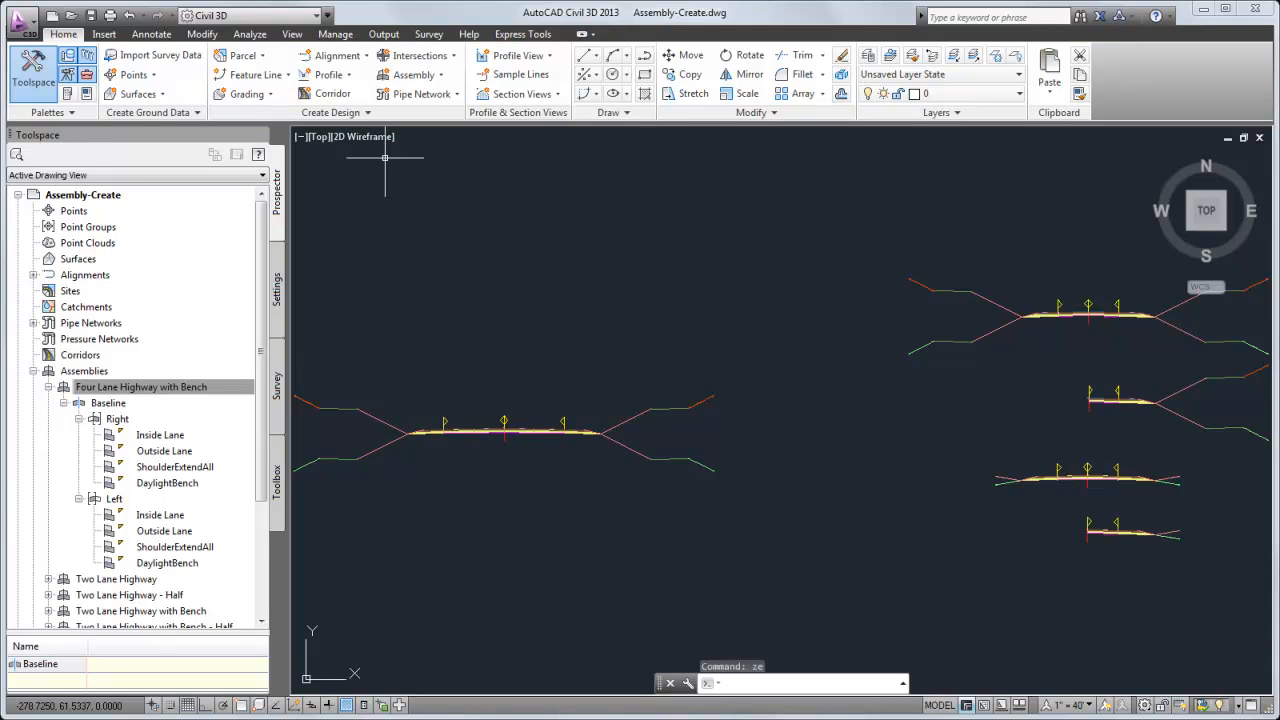